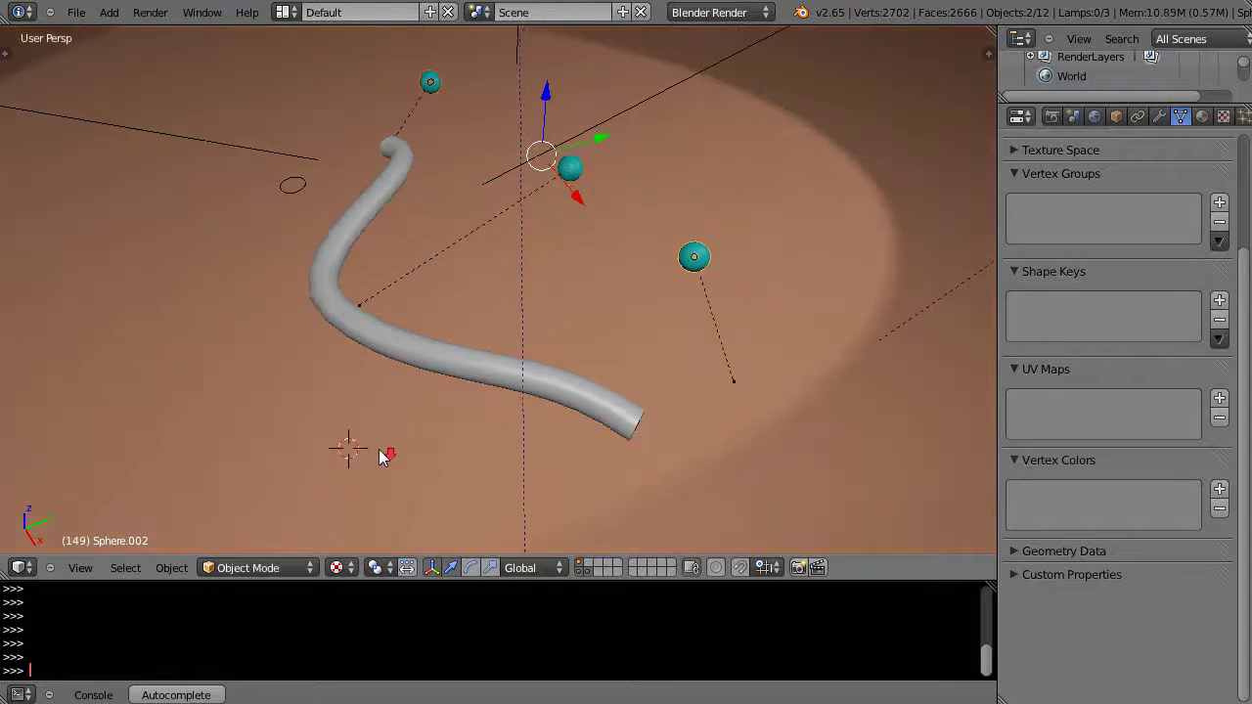
- Select the BezierCurve tube to show its curve settings, with BezierCircle as bevel object
scroll(379, 452, up, 1)
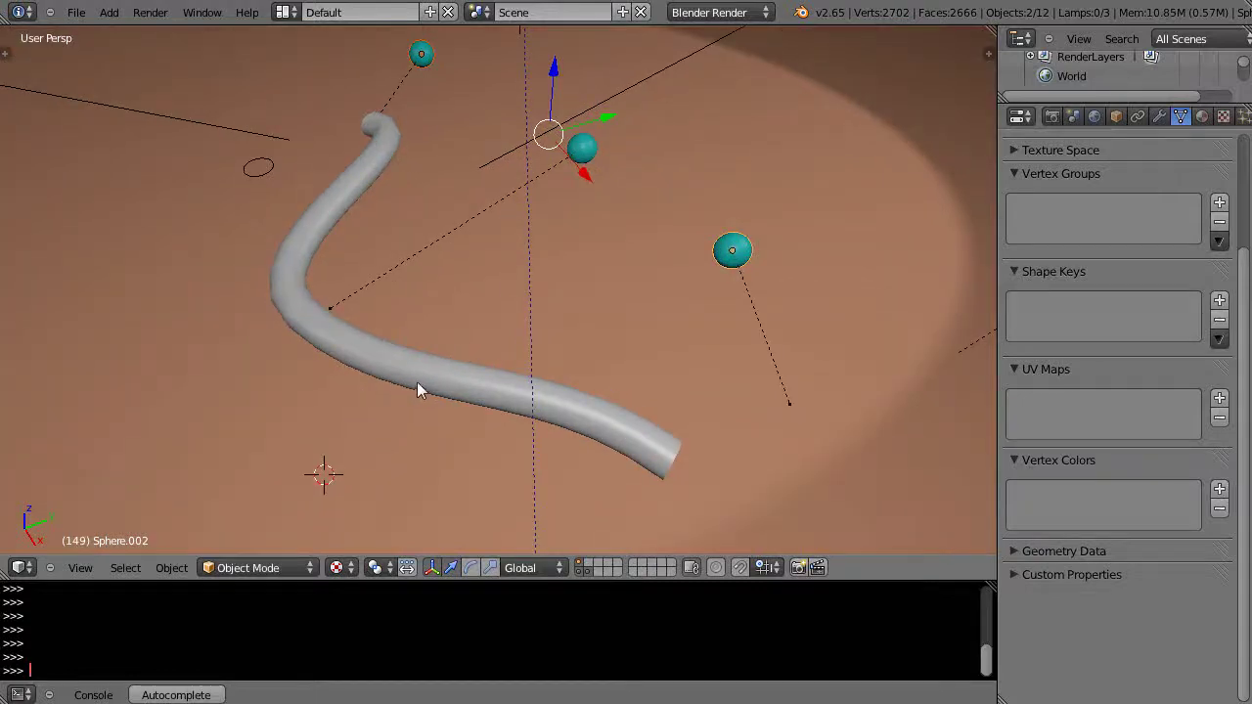
scroll(418, 389, down, 1)
scroll(417, 389, up, 1)
right_click(438, 382)
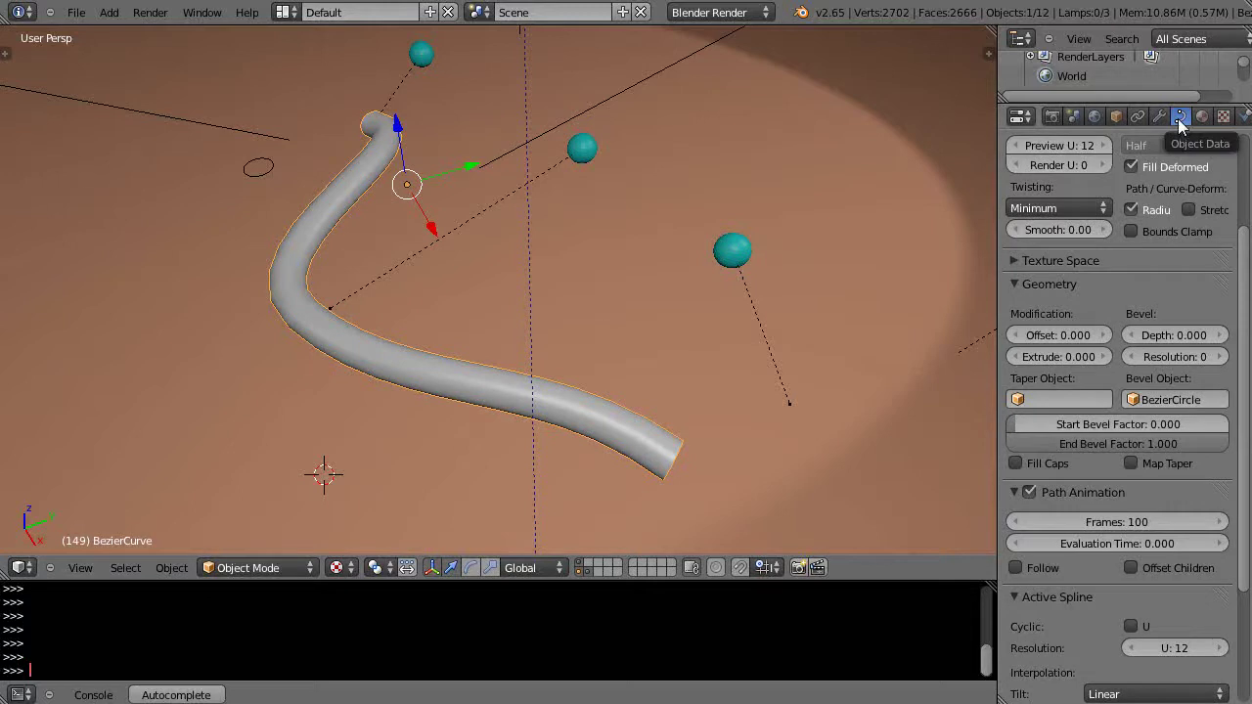
- Switch the BezierCurve.002 shape from 3D to 2D, leaving Fill set to Both
scroll(1158, 347, up, 4)
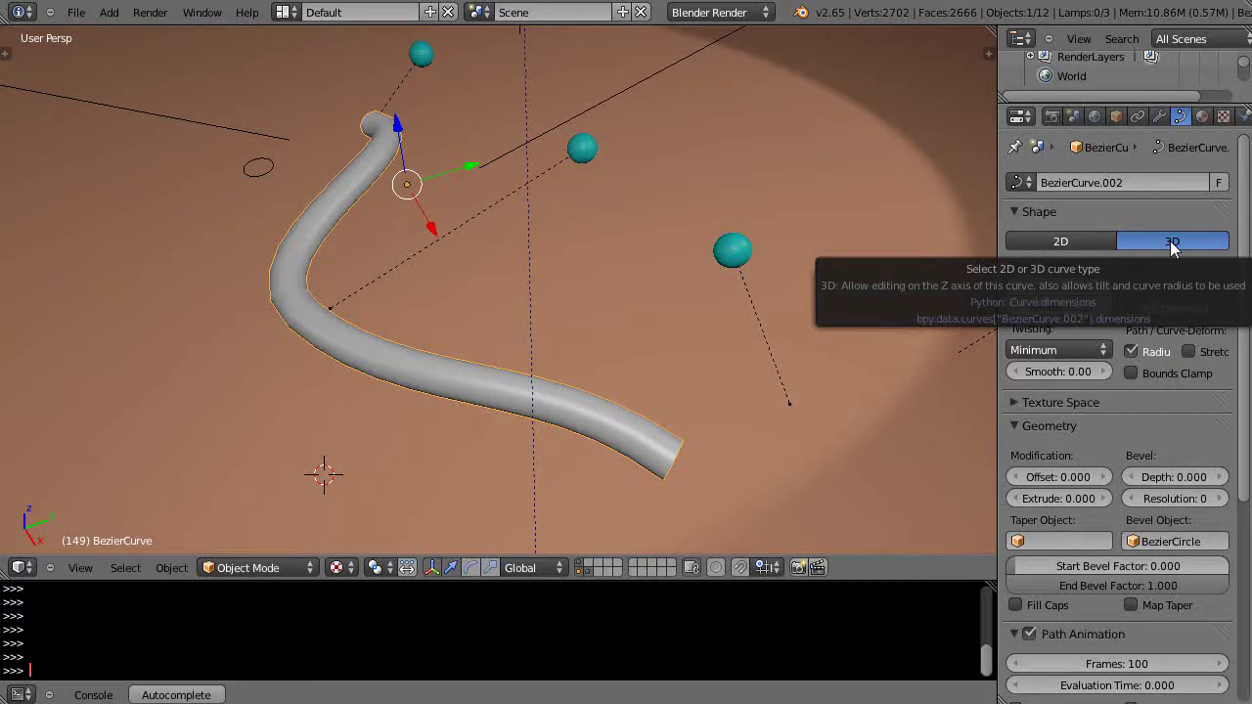
click(1059, 240)
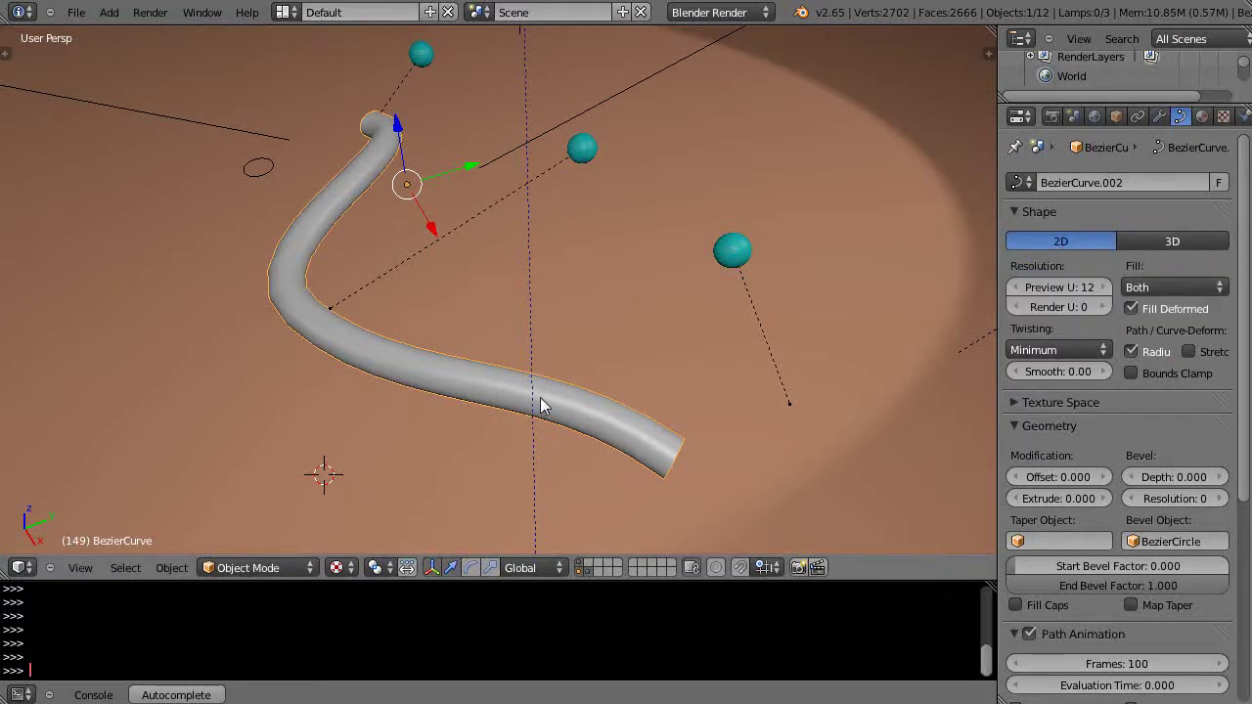
- In Edit Mode, extrude a fourth control point from the curve's end to lengthen the tube
key(Tab)
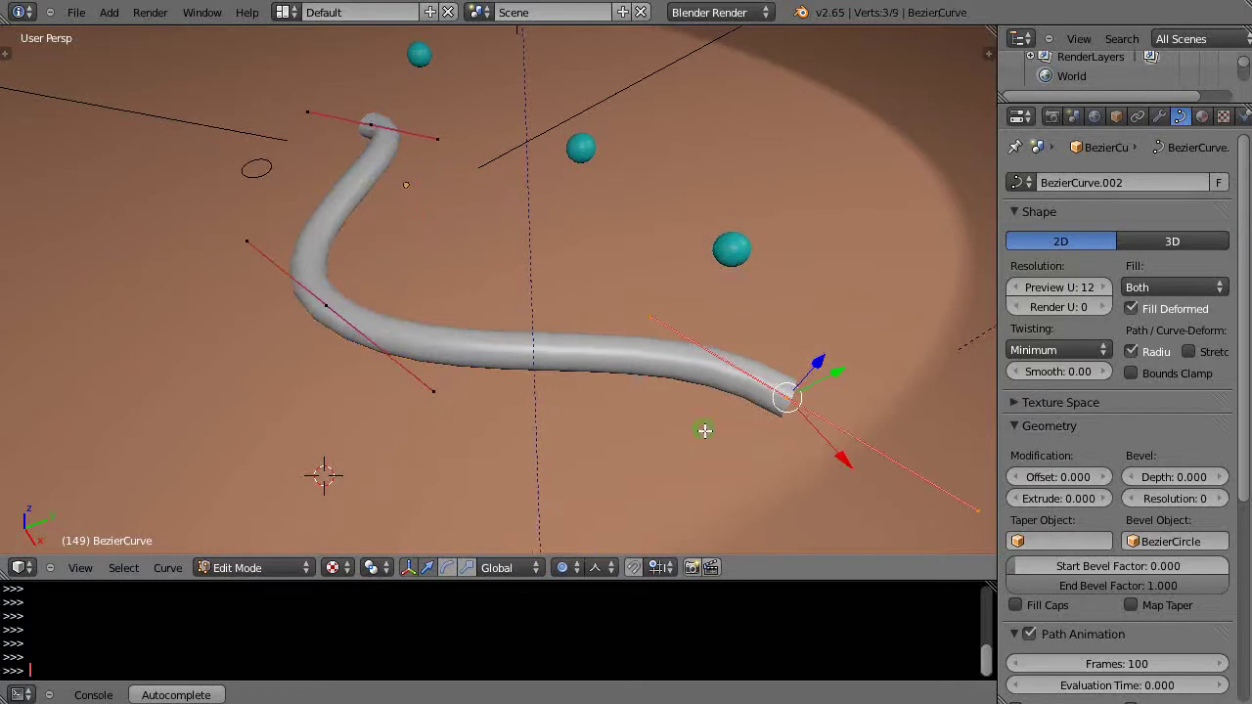
middle_drag(705, 430, 683, 287)
scroll(738, 376, down, 3)
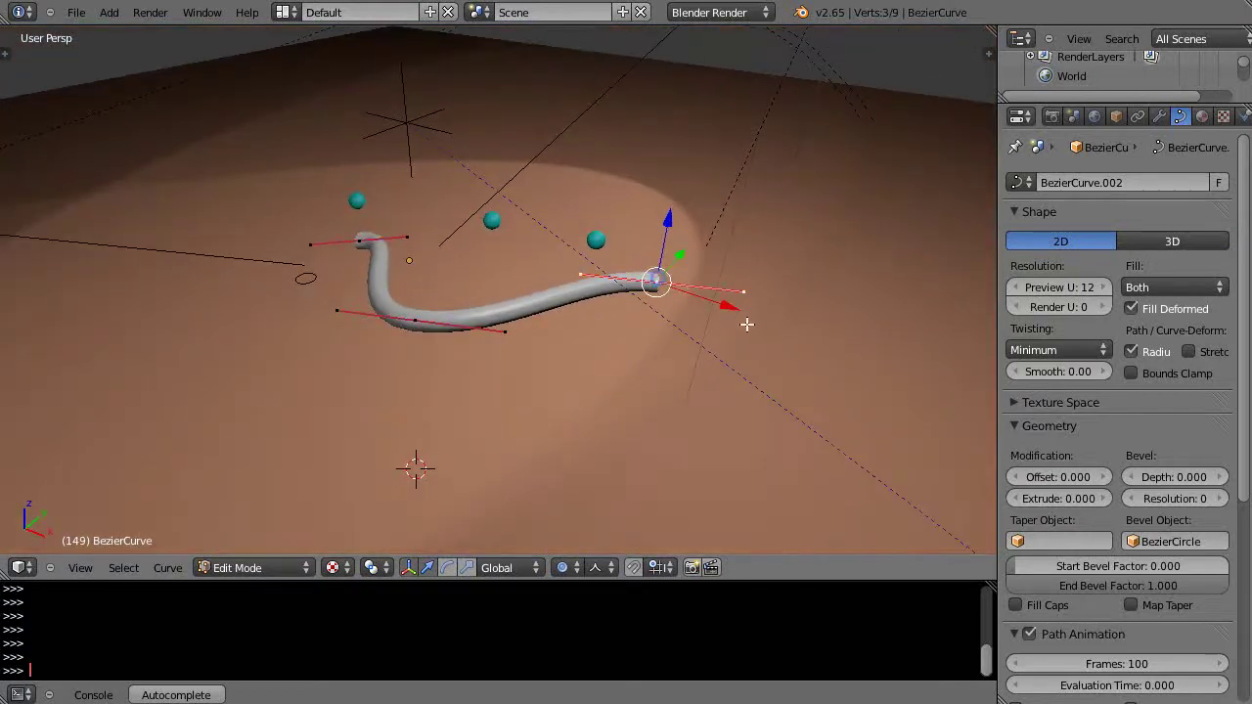
key(e)
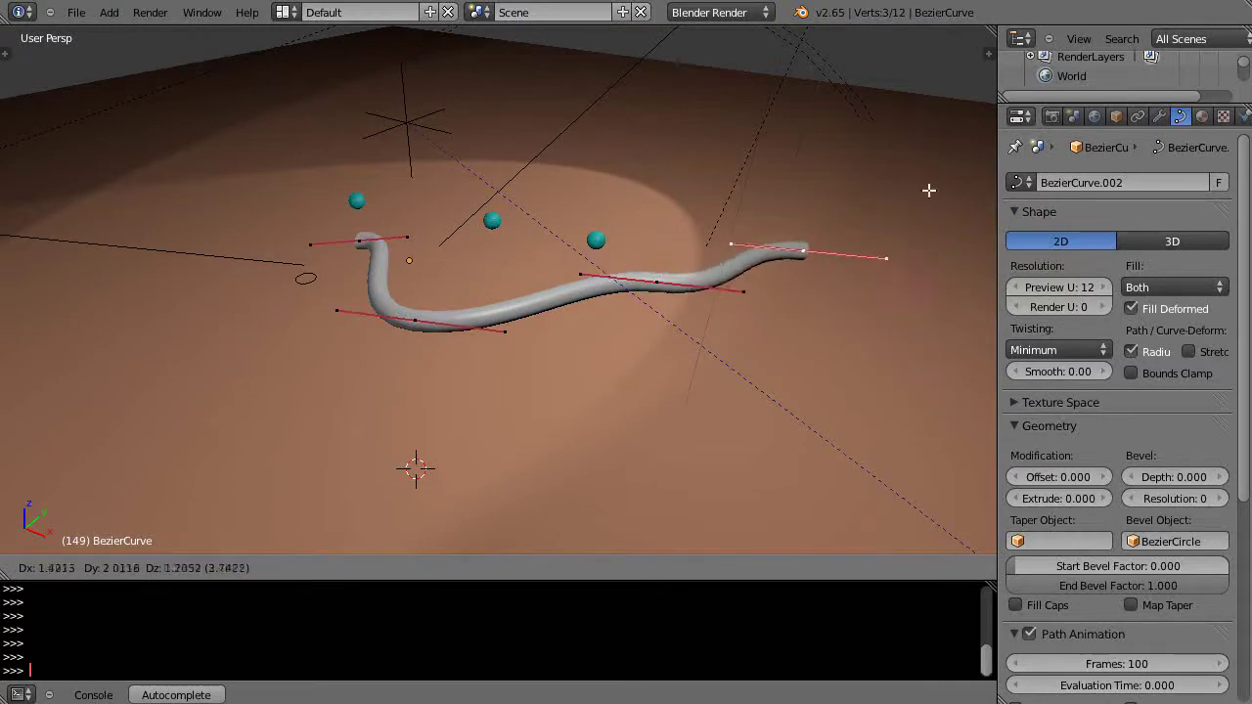
click(894, 252)
middle_drag(721, 359, 690, 350)
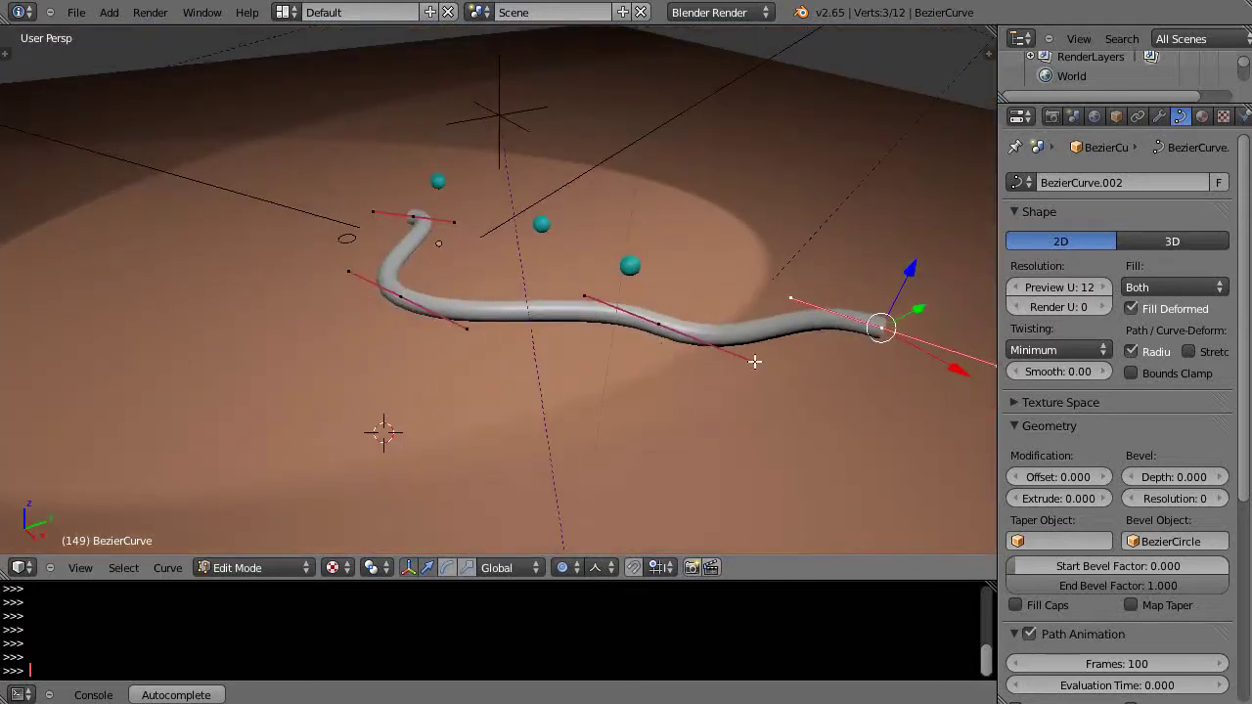
middle_drag(761, 336, 587, 352)
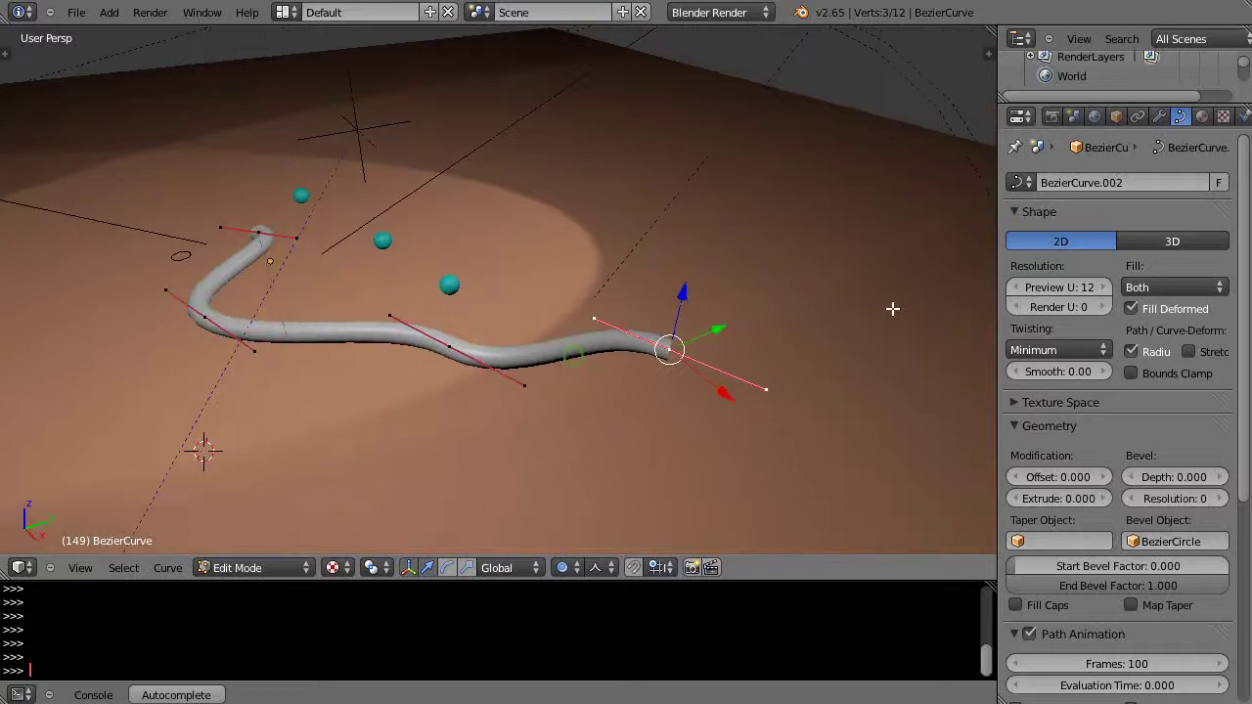
- Switch the curve back to 3D with Half fill and raise its end point using proportional editing
click(1144, 241)
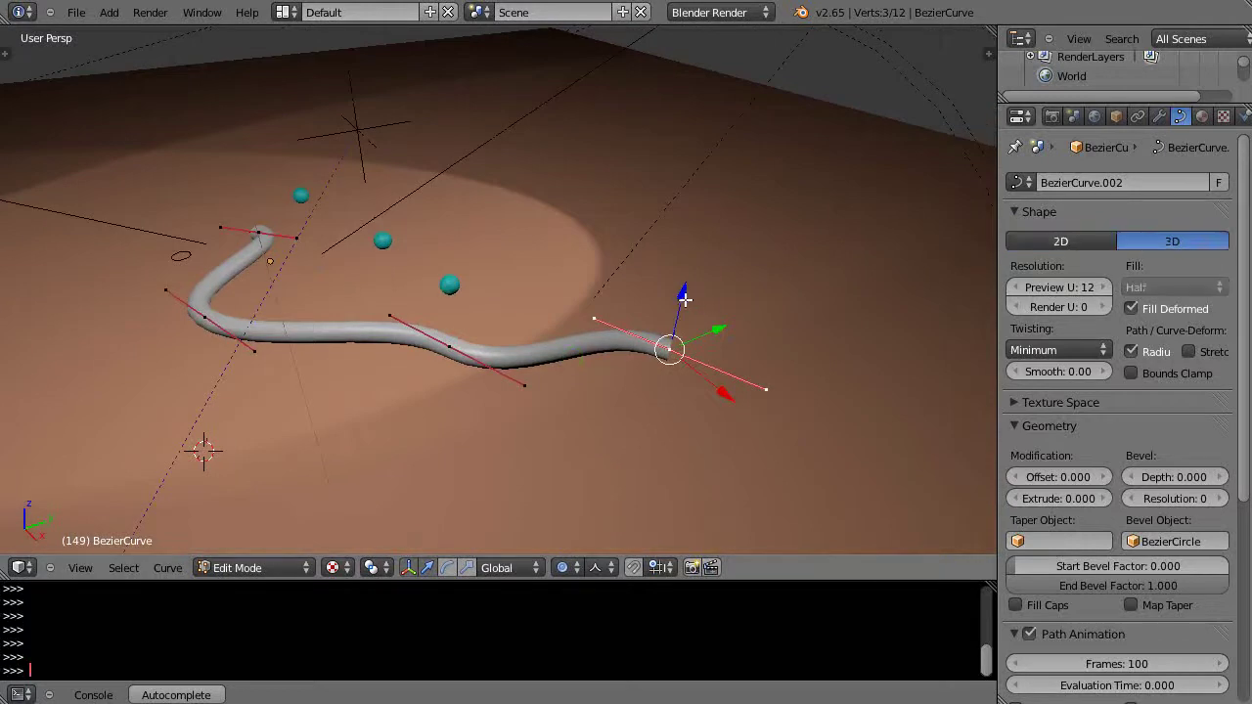
key(g)
click(686, 181)
middle_drag(733, 367, 580, 439)
scroll(580, 438, up, 5)
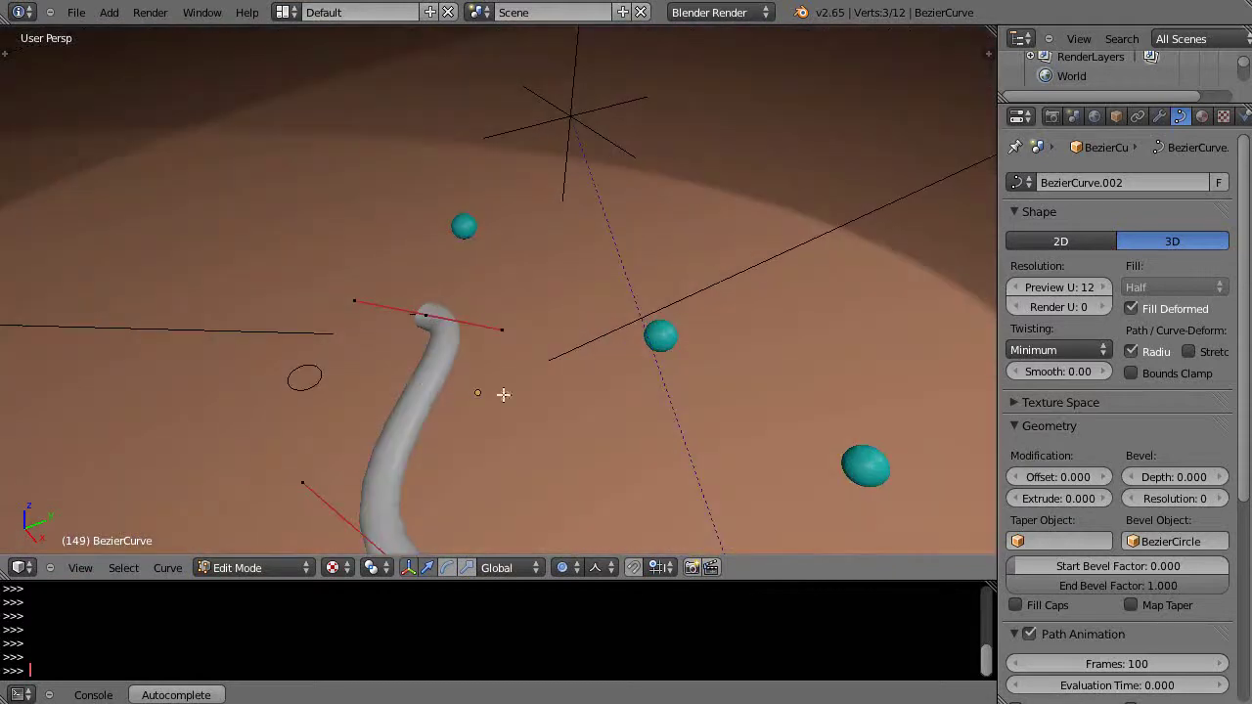
- Back in Object Mode, snap the 3D cursor to the BezierCircle bevel object
key(Tab)
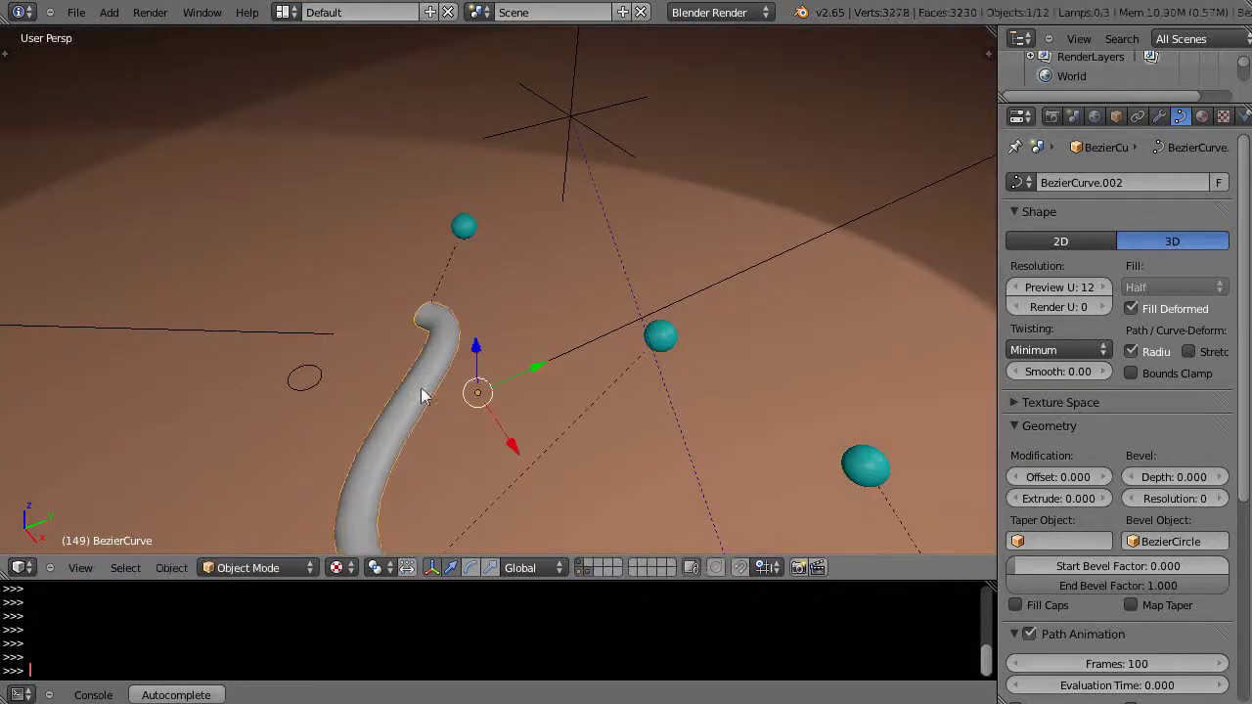
right_click(288, 391)
key(shift+s)
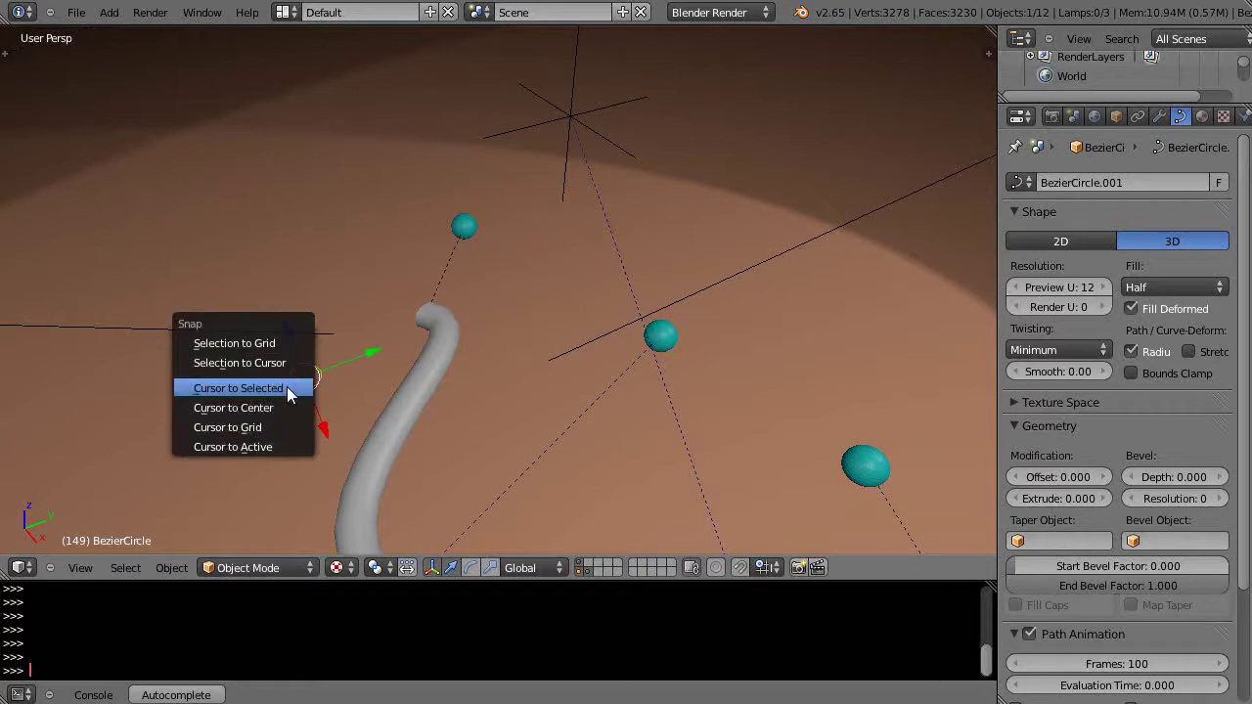
click(287, 387)
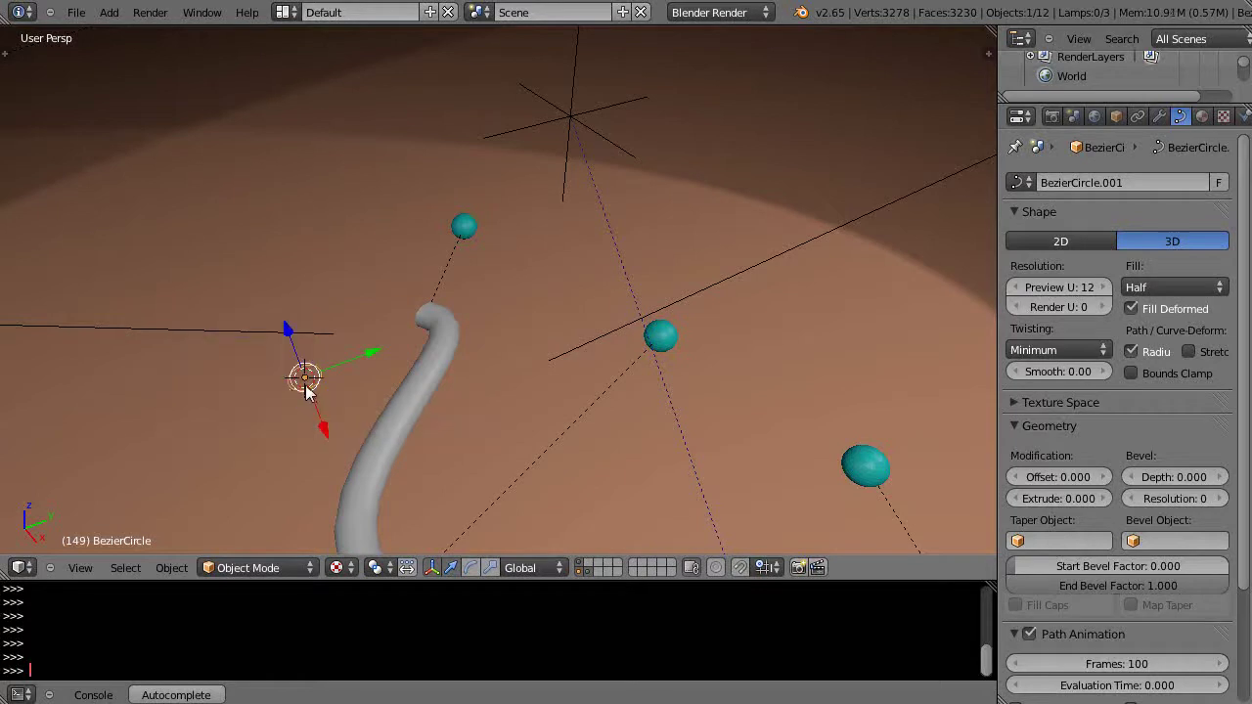
- Add a plane at the cursor, scale it down, and slide it along Y beside the tube
key(shift+a)
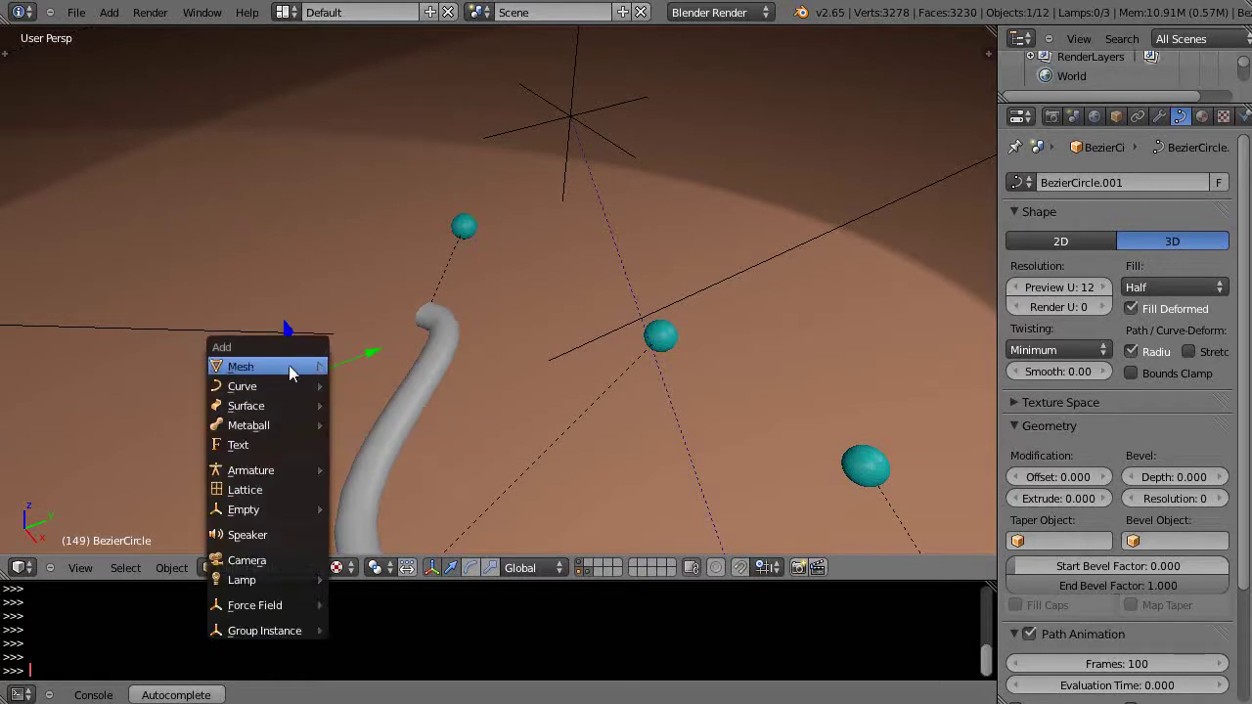
mouse_move(309, 367)
click(363, 368)
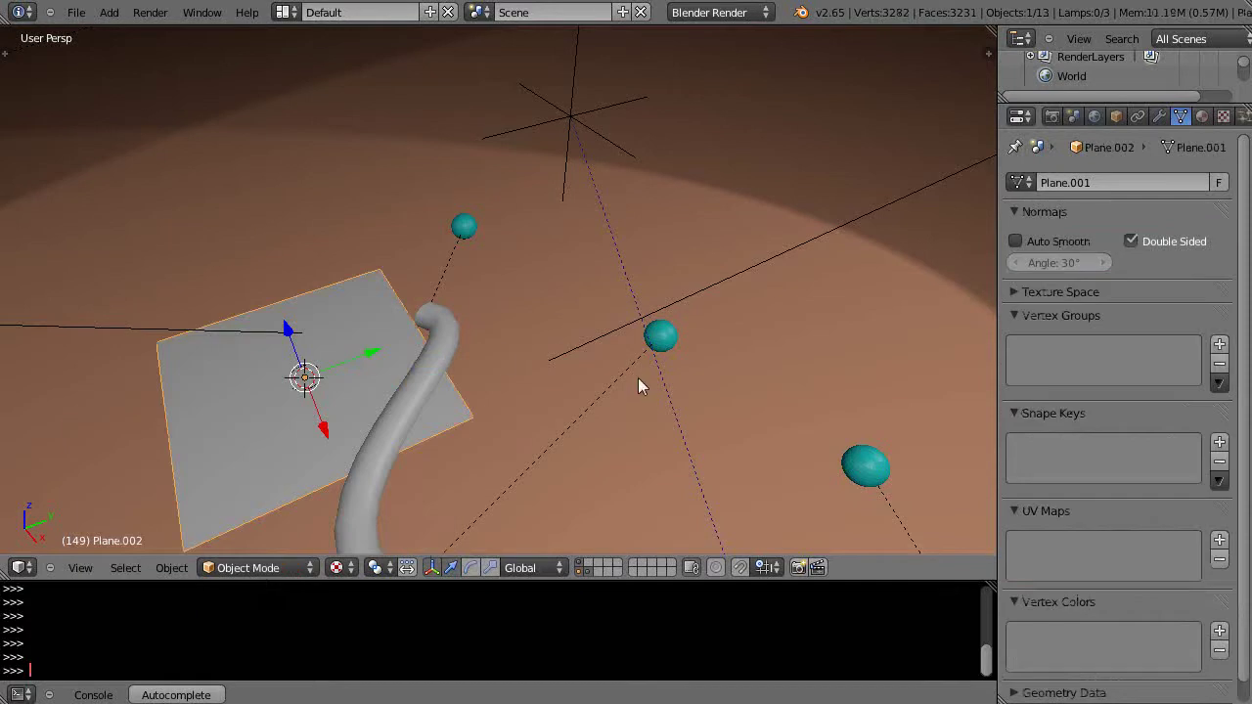
key(s)
click(390, 401)
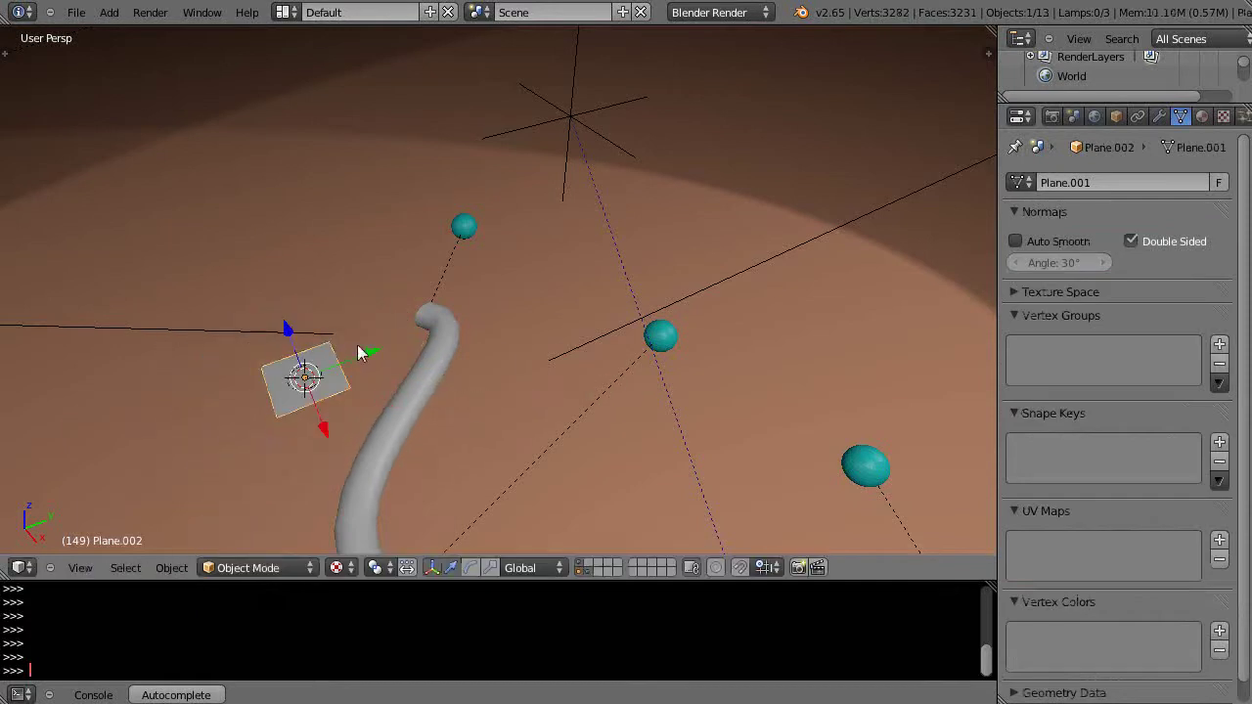
drag(358, 352, 258, 388)
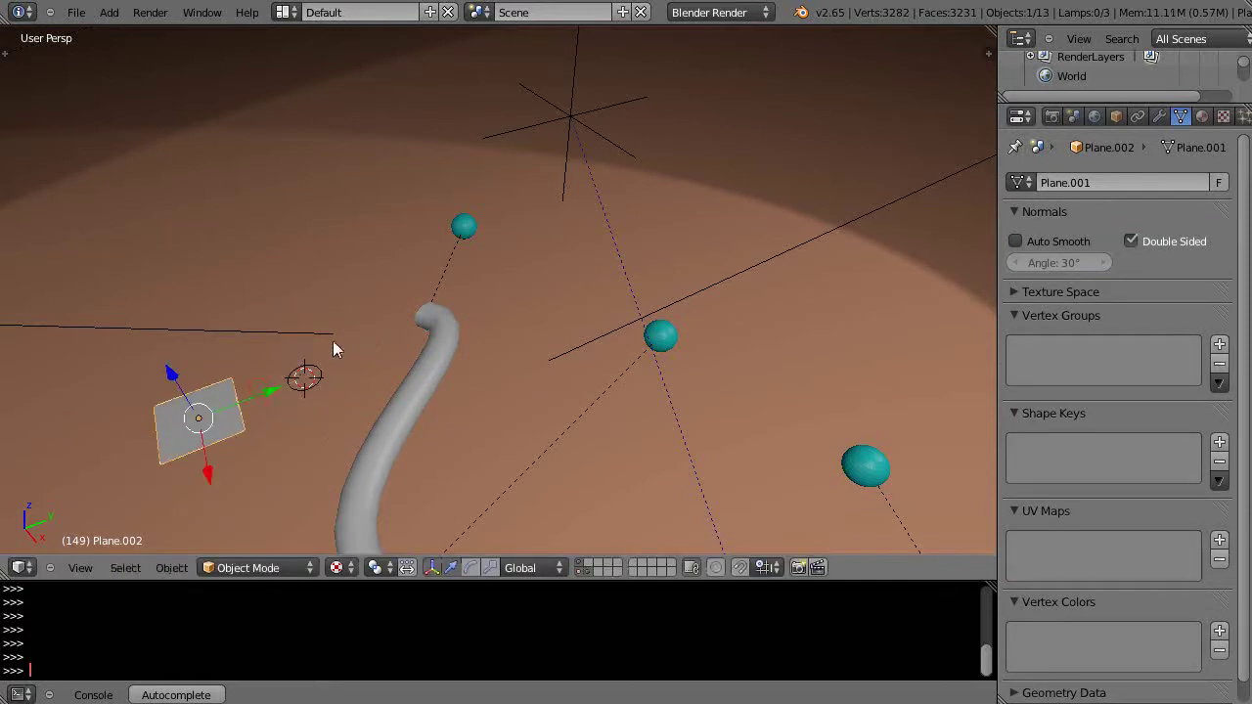
- Shrink Plane.002 to a tiny square, check the tube's Bevel Object list, then reselect the plane
key(s)
click(248, 377)
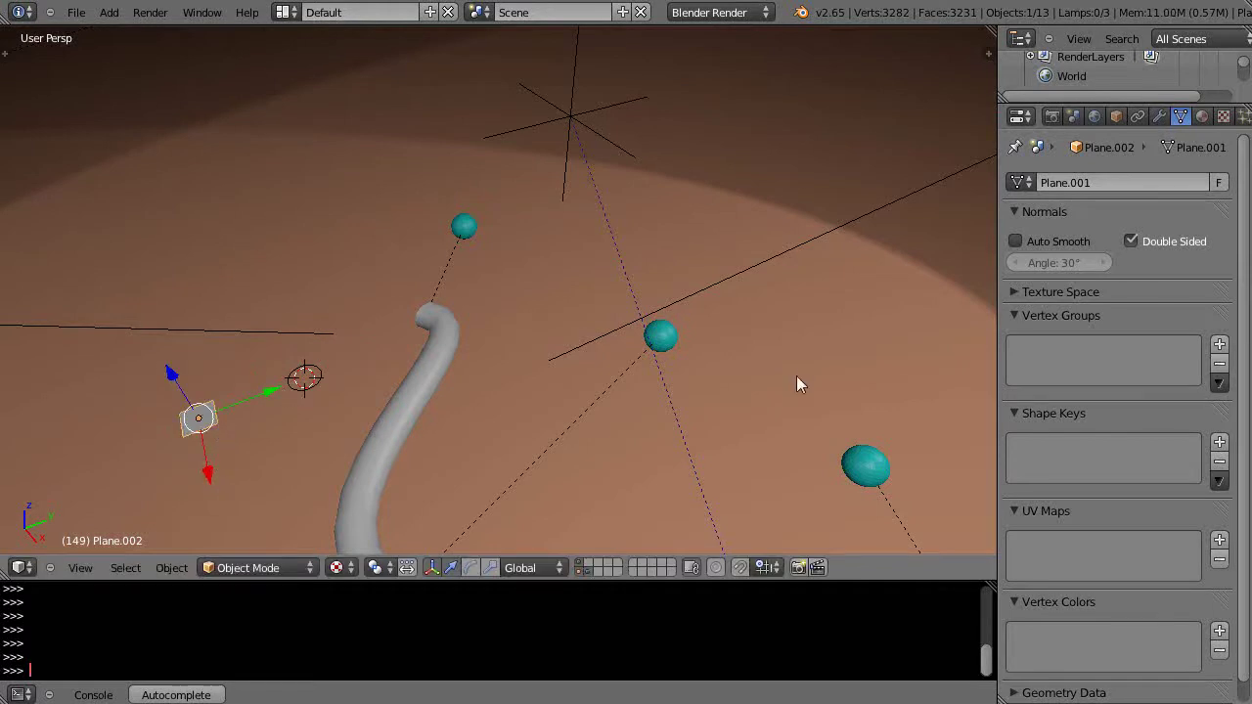
right_click(436, 365)
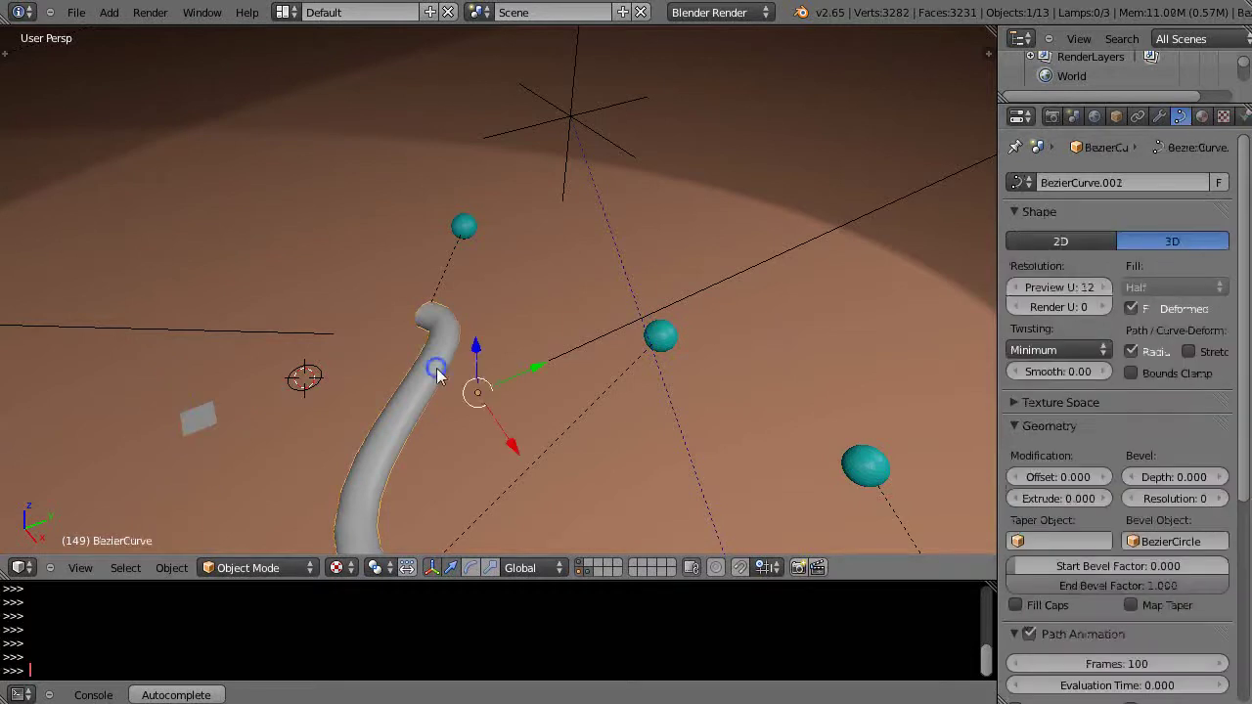
scroll(1184, 553, down, 3)
click(1174, 423)
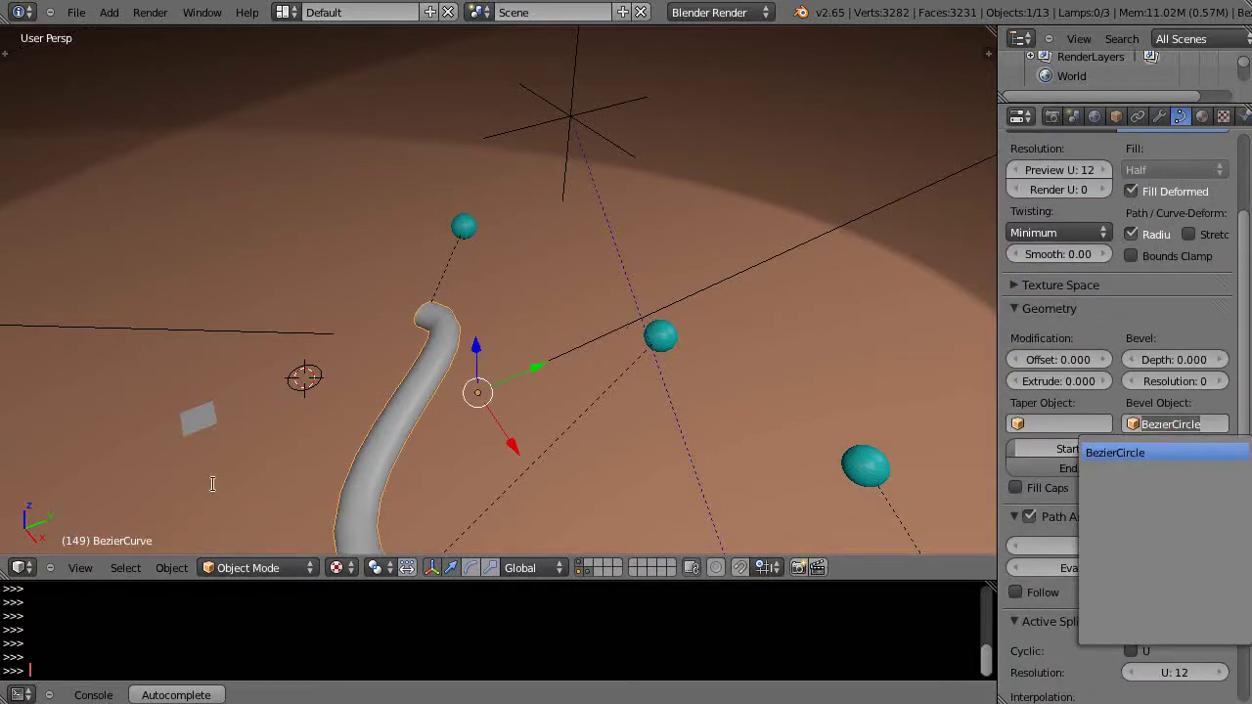
right_click(209, 423)
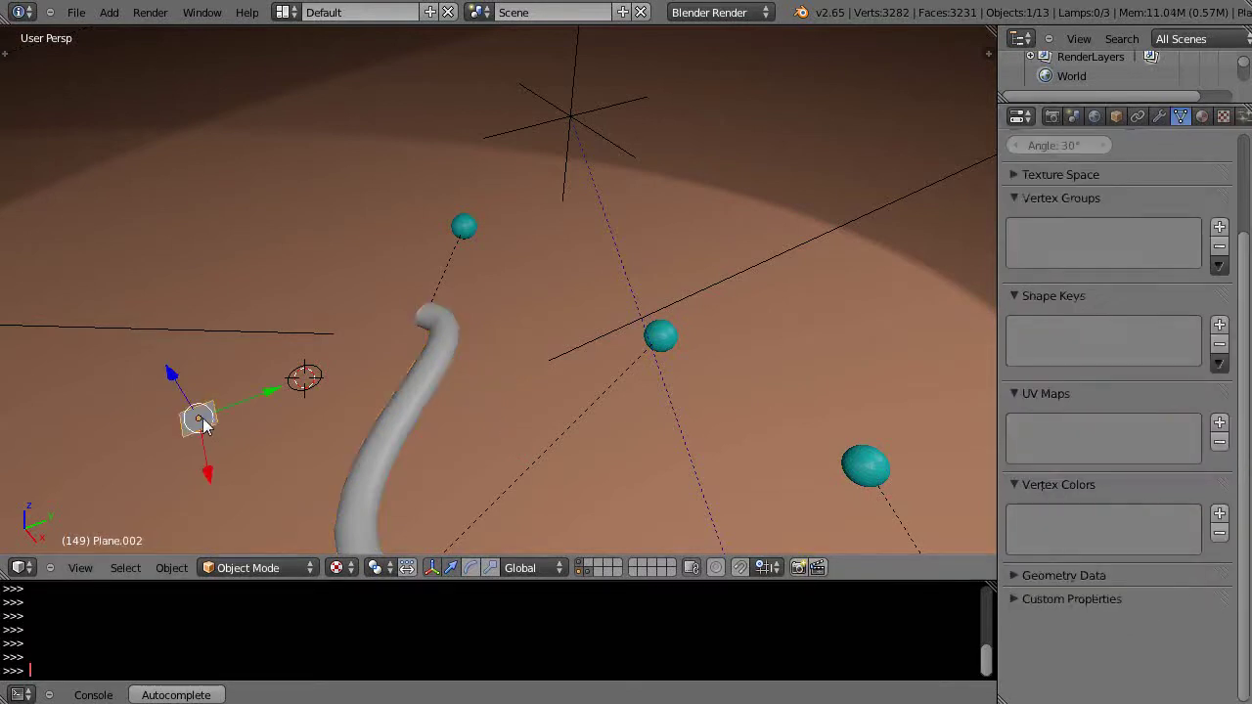
- Delete Plane.002's face with Only Faces, leaving a four-vertex, four-edge outline
scroll(203, 418, up, 2)
middle_drag(194, 437, 219, 406)
key(Tab)
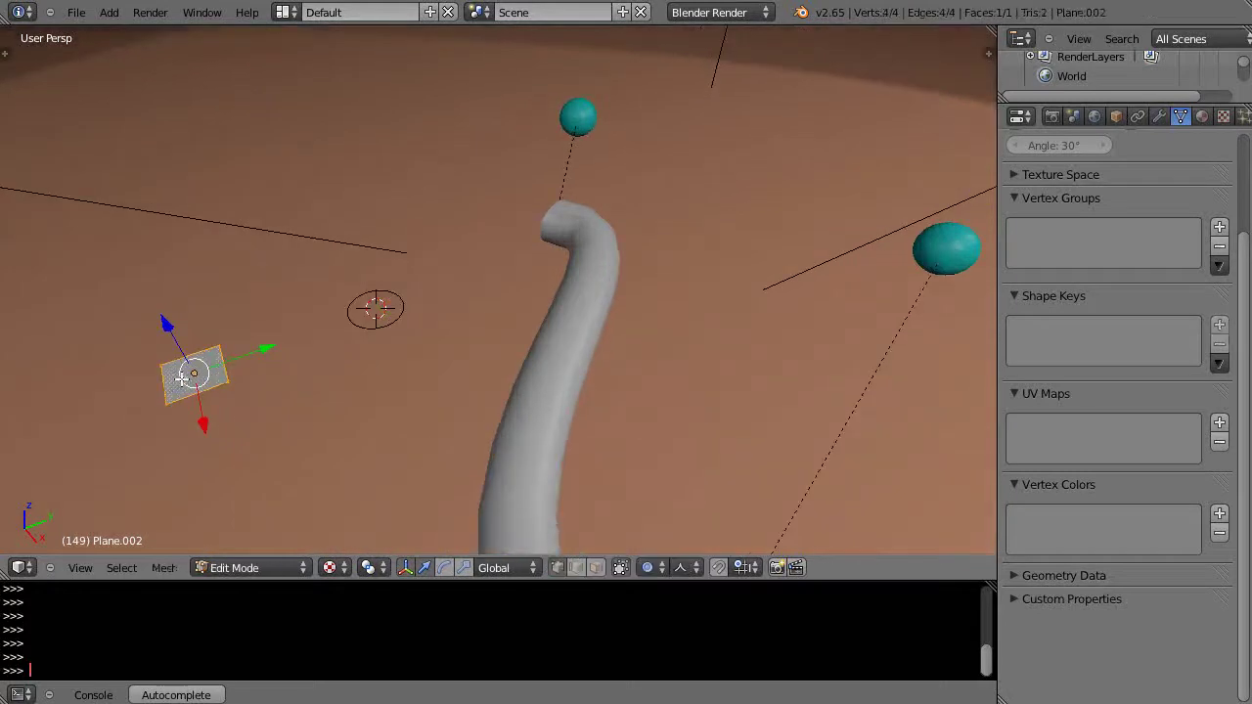
click(597, 567)
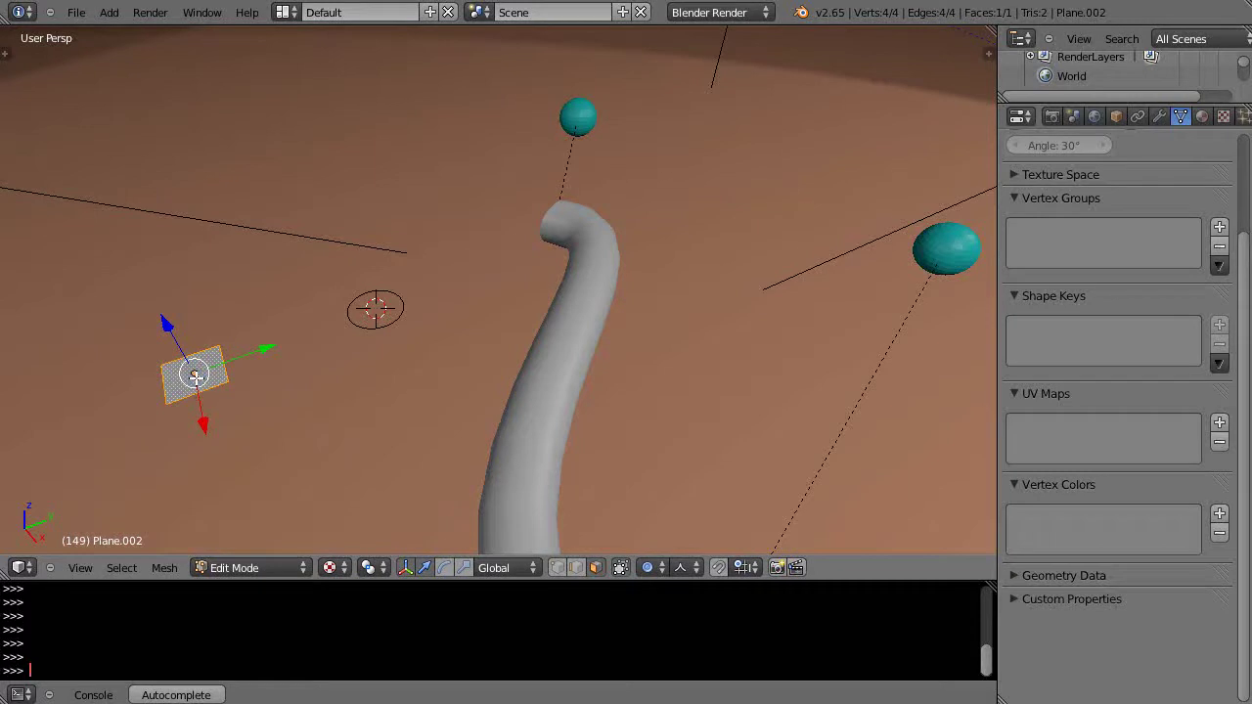
key(x)
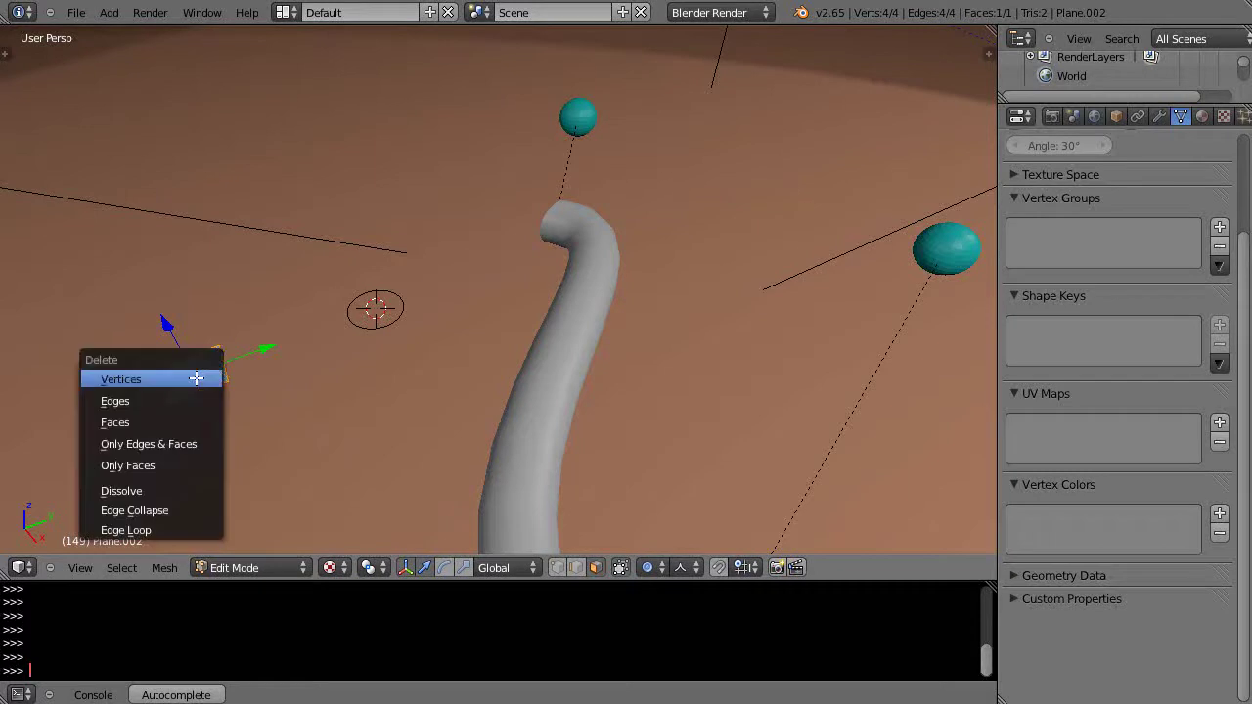
click(145, 466)
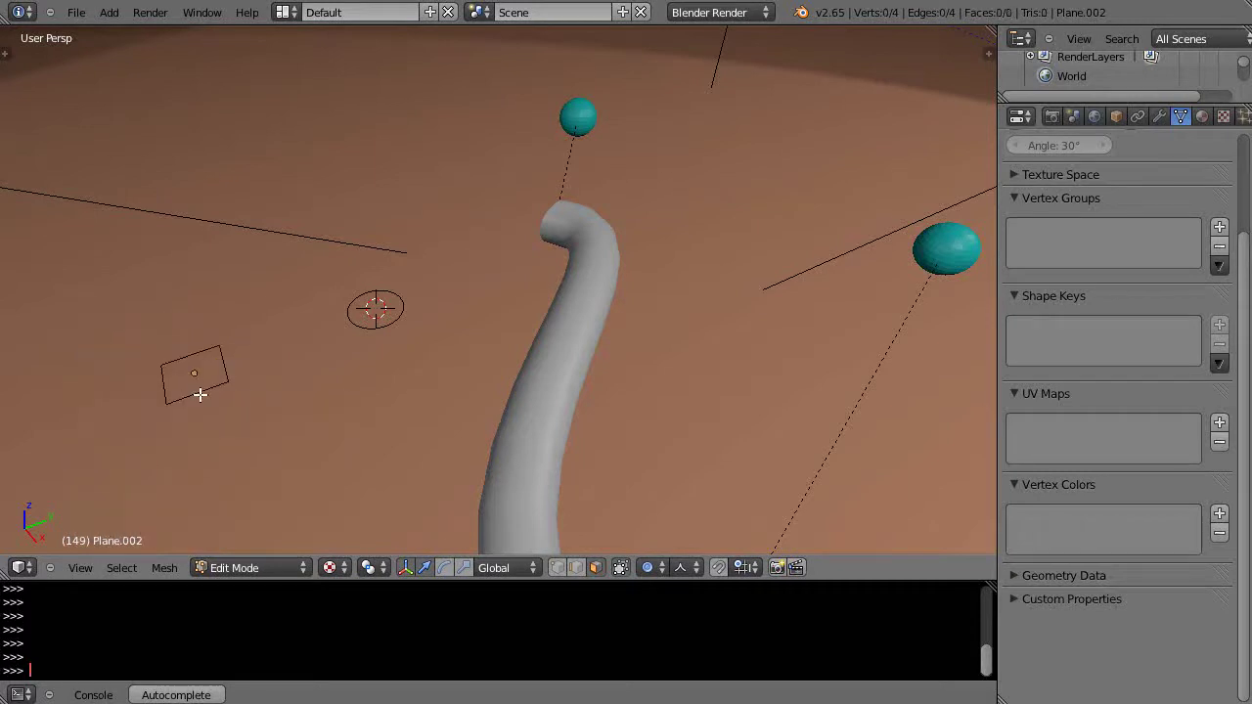
key(Tab)
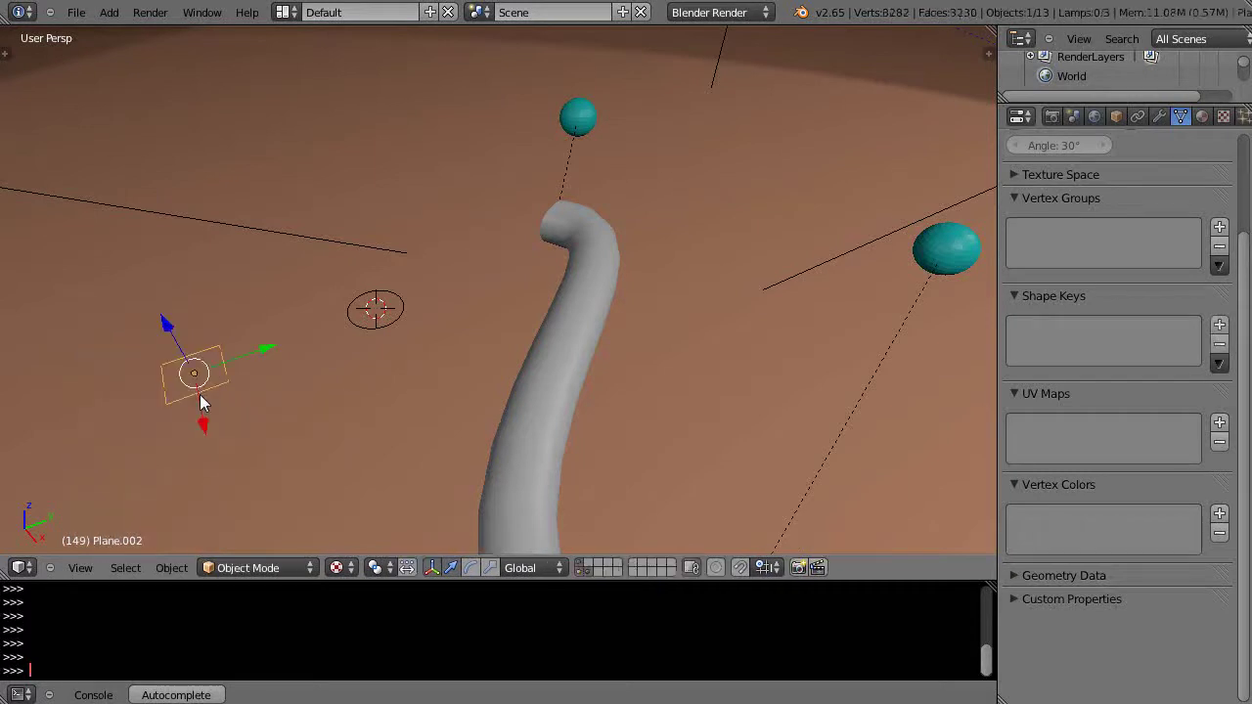
click(171, 567)
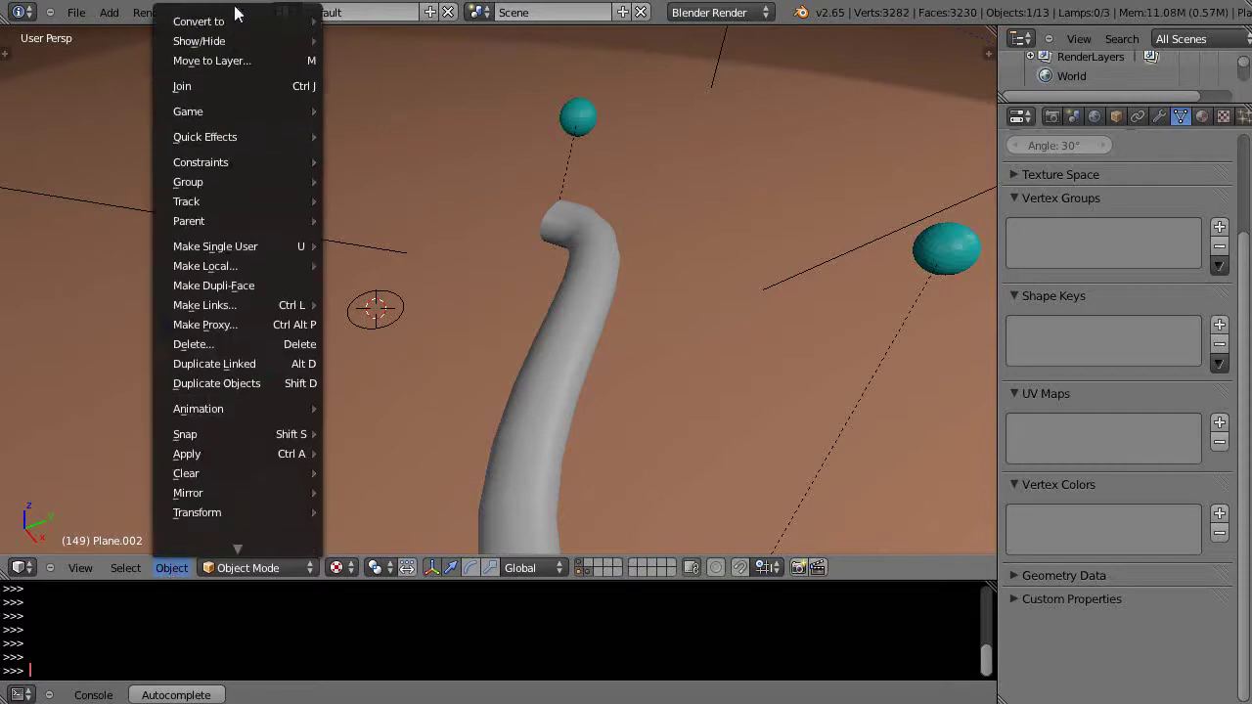
- Convert Plane.002 to a curve and set it as the BezierCurve's Bevel Object
mouse_move(235, 21)
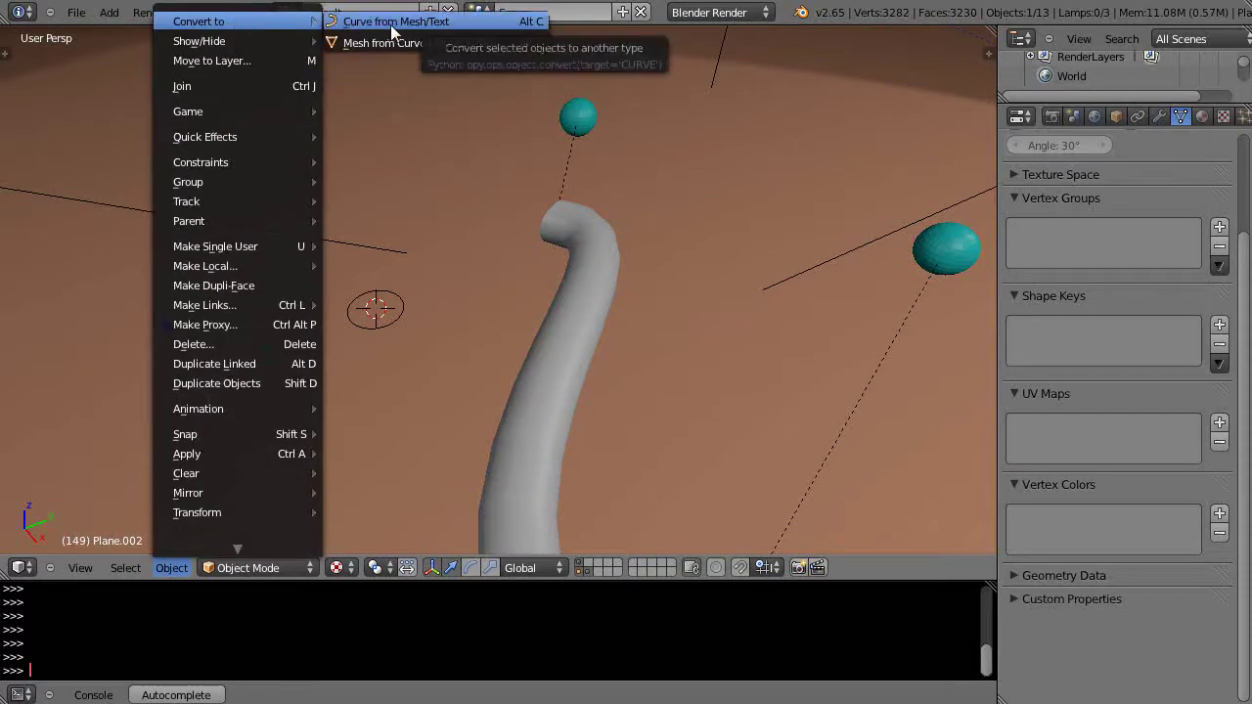
click(422, 24)
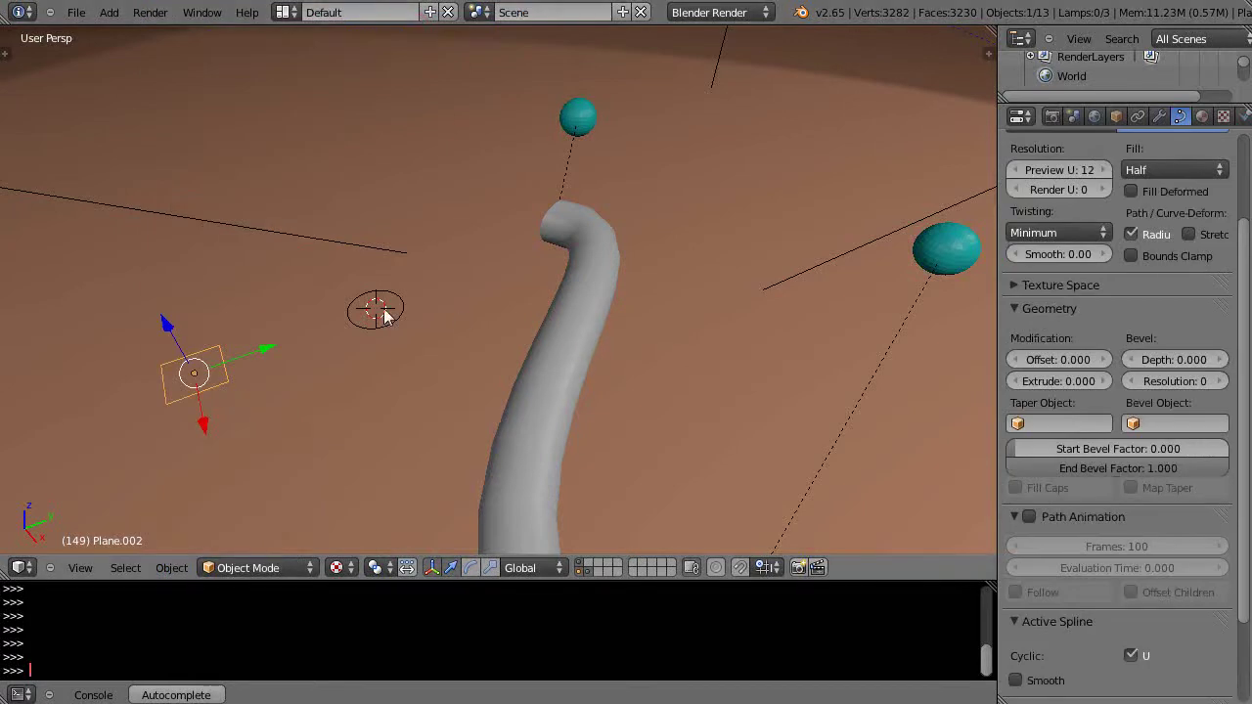
right_click(553, 228)
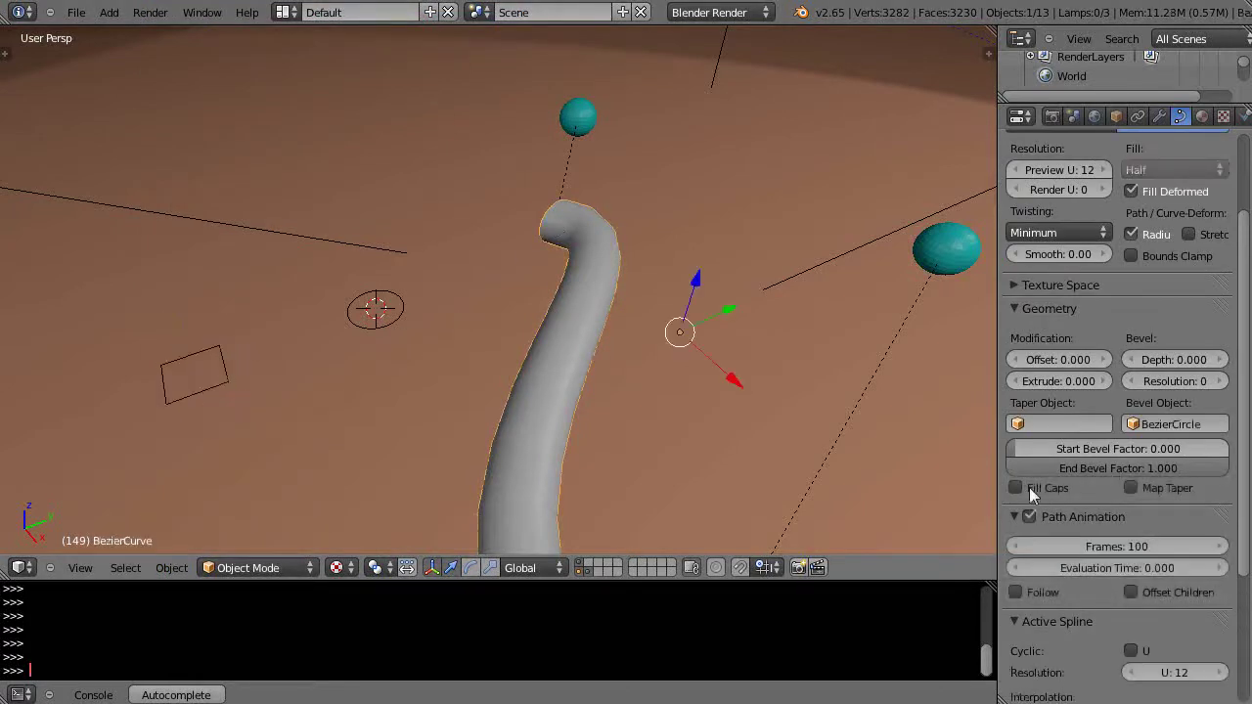
click(1181, 425)
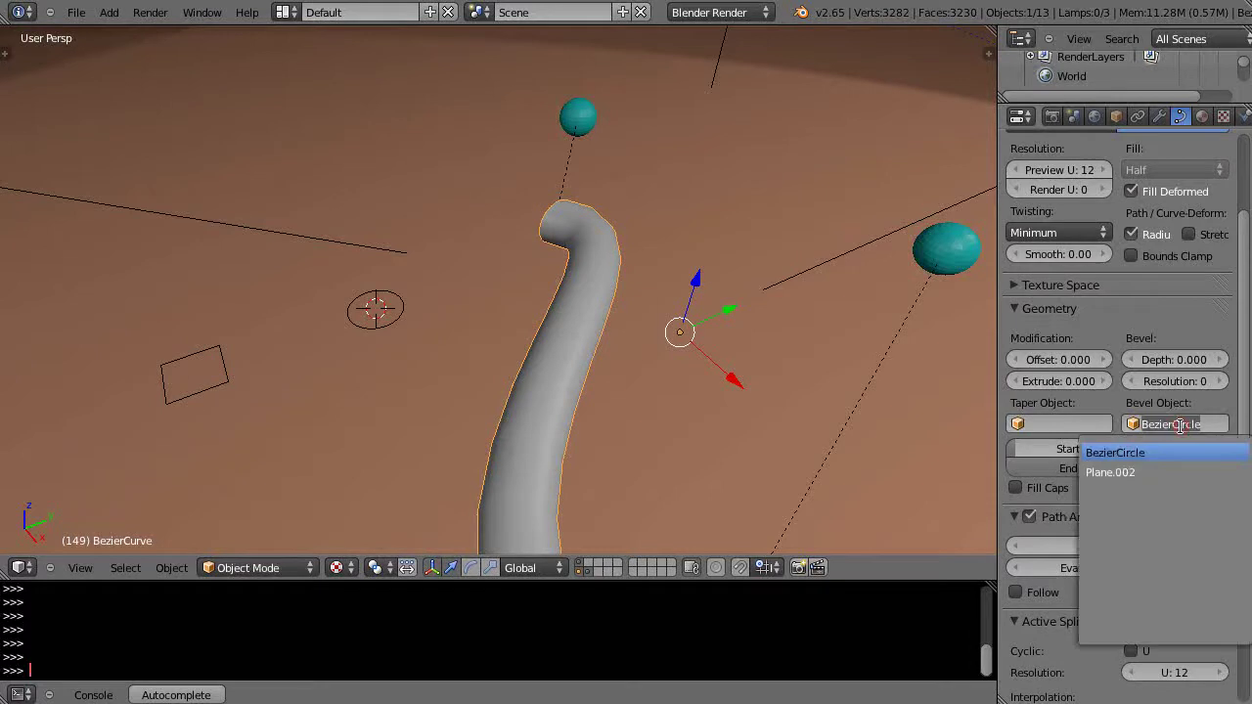
click(1127, 474)
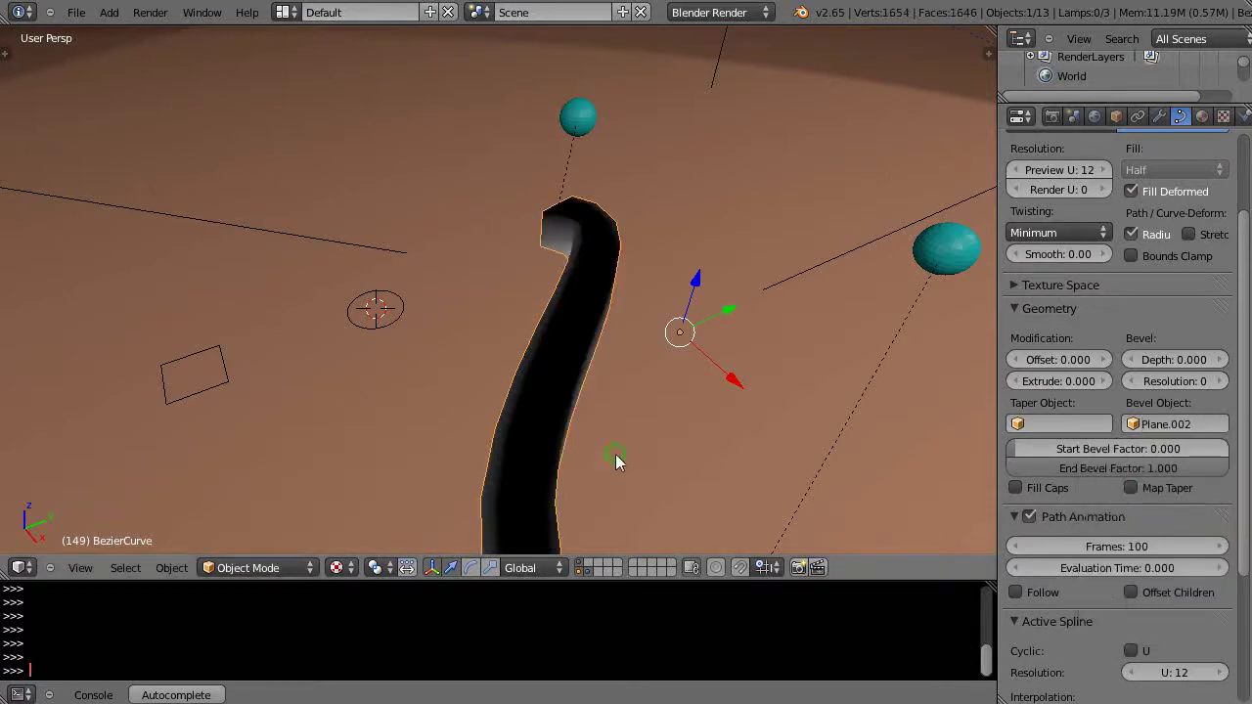
middle_drag(616, 454, 780, 364)
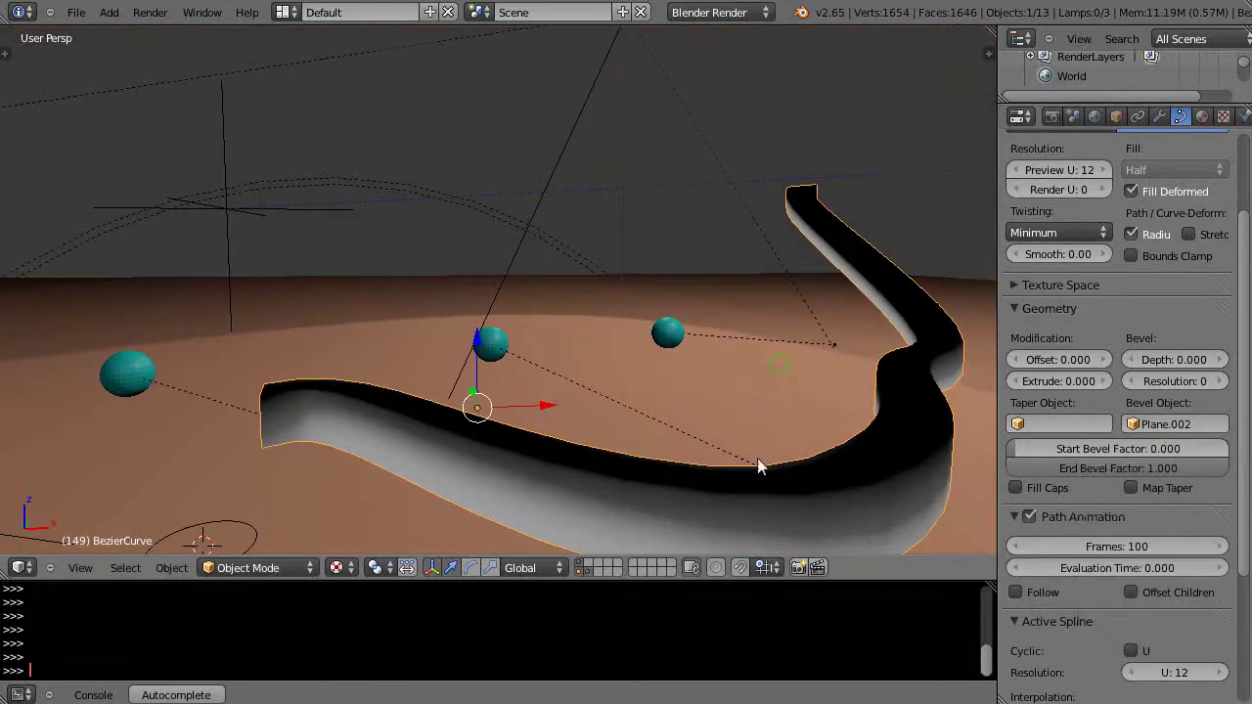
middle_drag(693, 477, 372, 417)
scroll(626, 461, down, 5)
scroll(719, 426, down, 3)
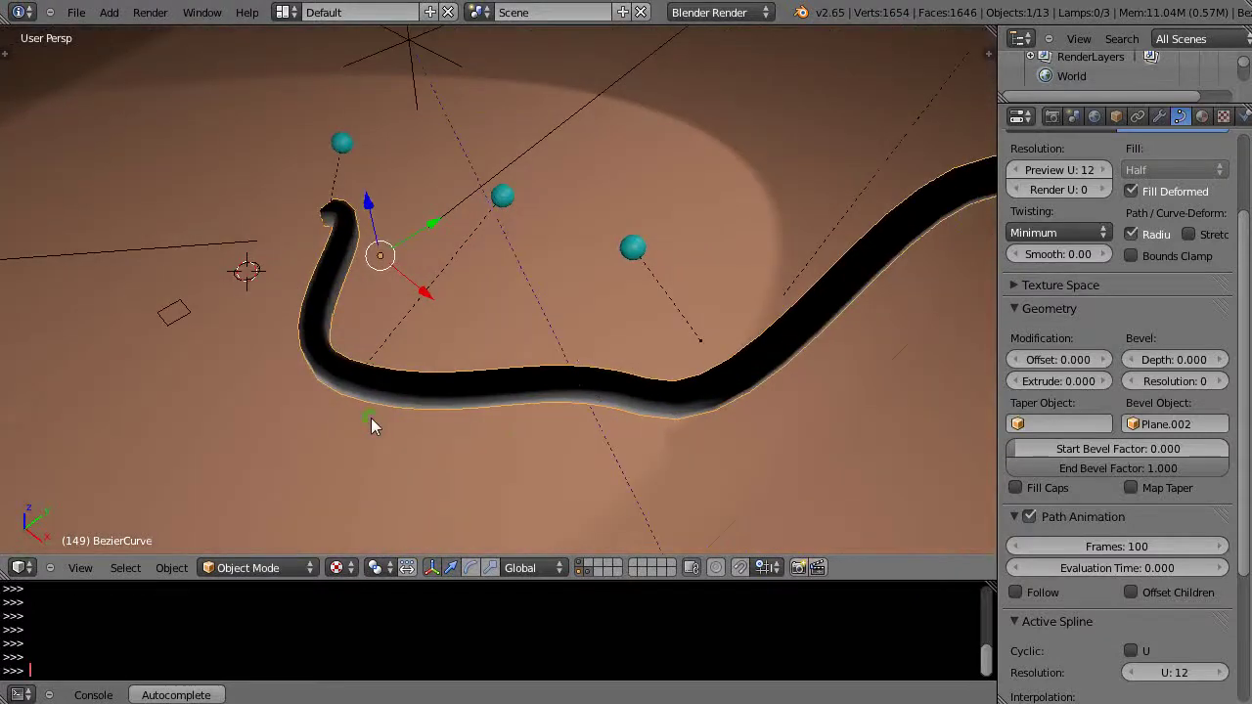
middle_drag(570, 389, 227, 381)
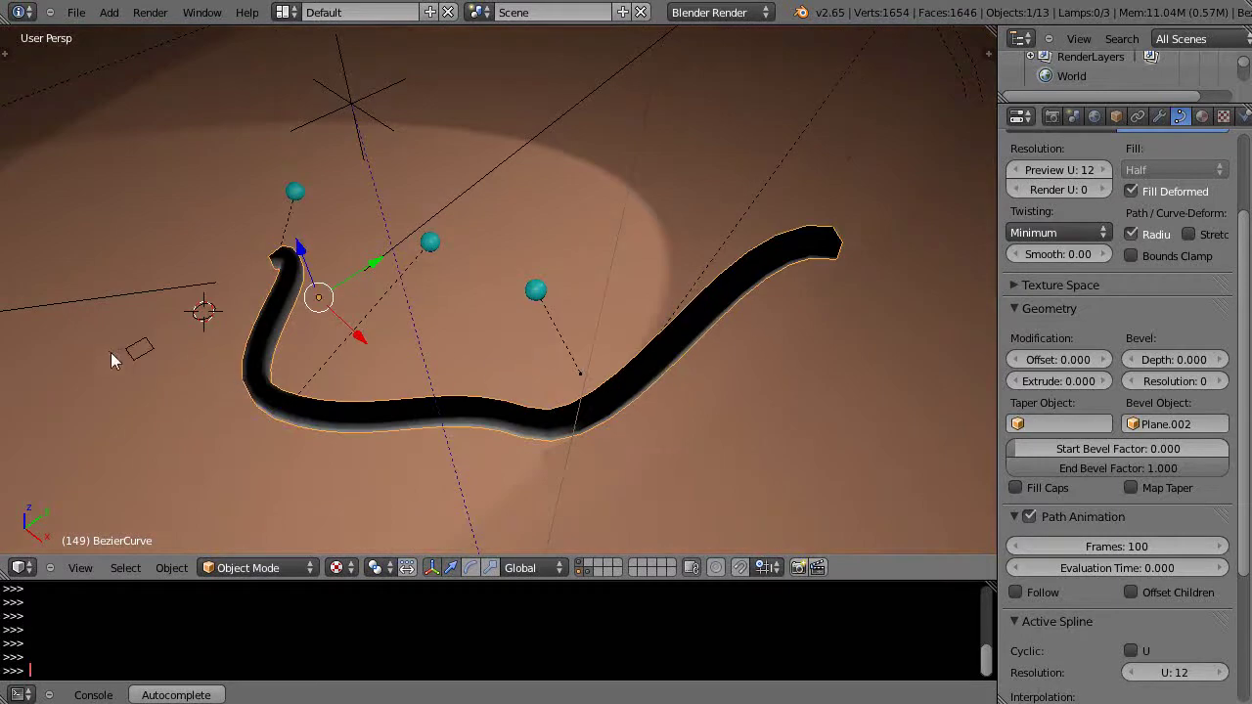
scroll(330, 358, up, 3)
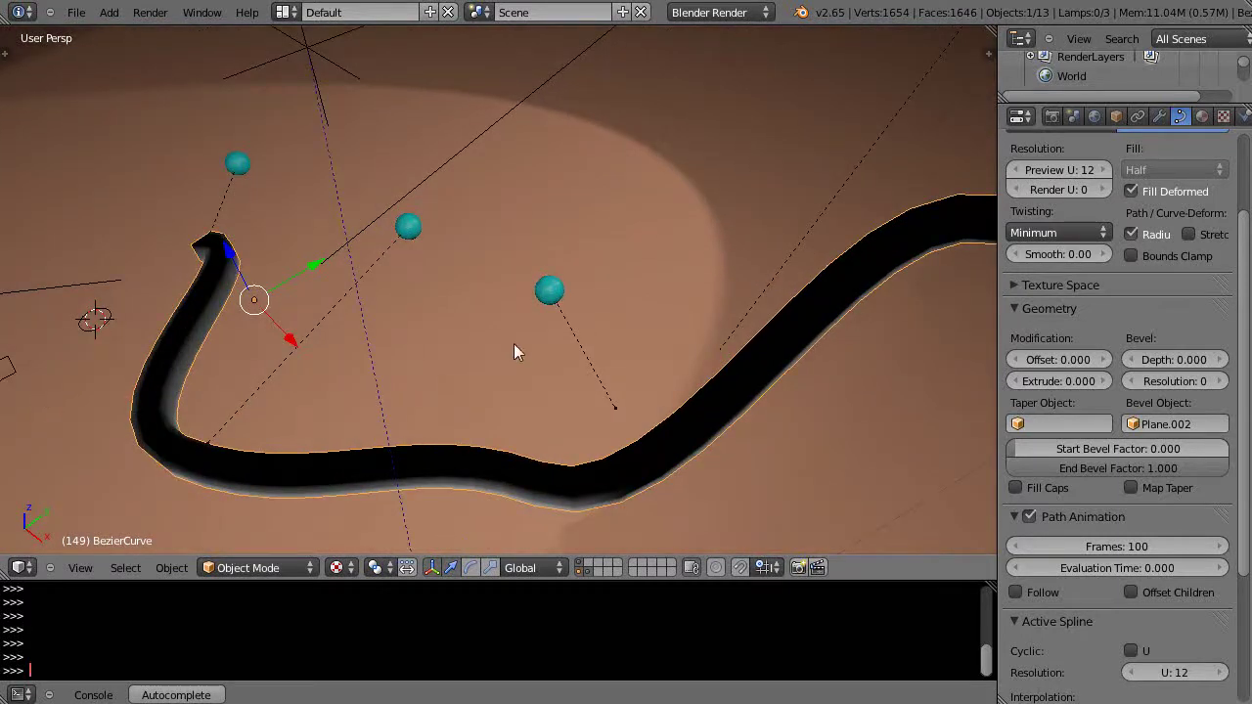
middle_drag(535, 364, 578, 322)
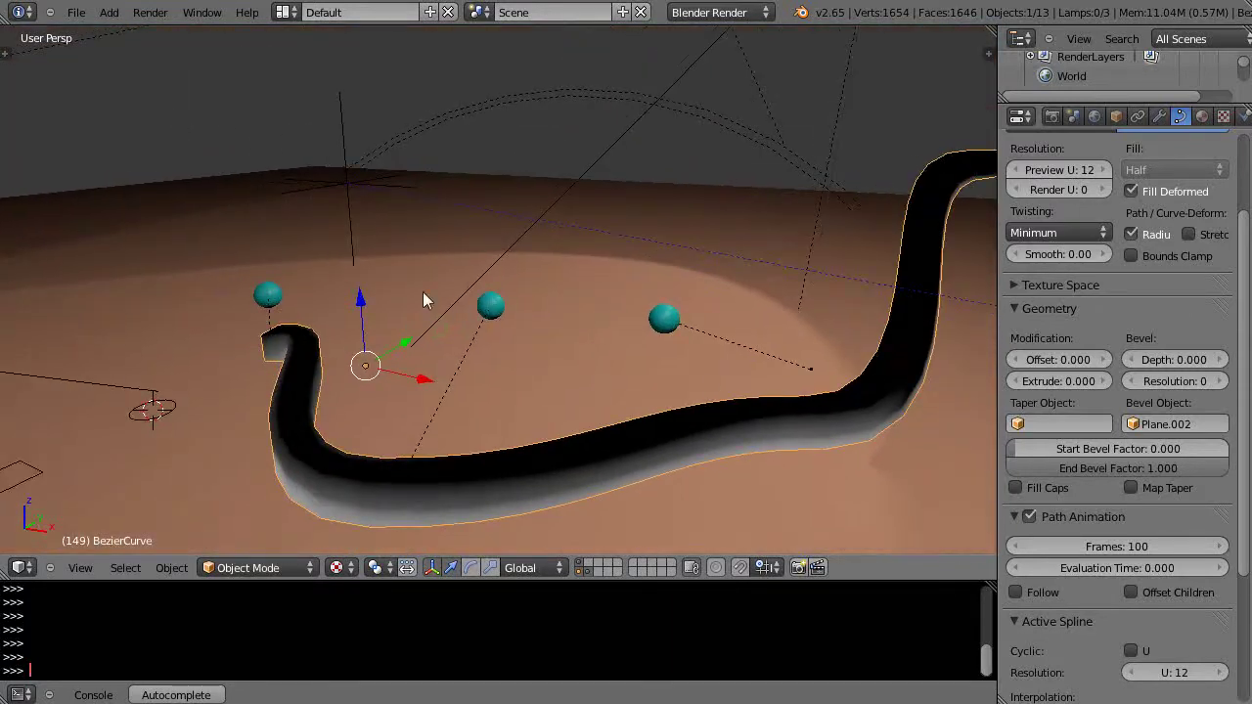
right_click(264, 295)
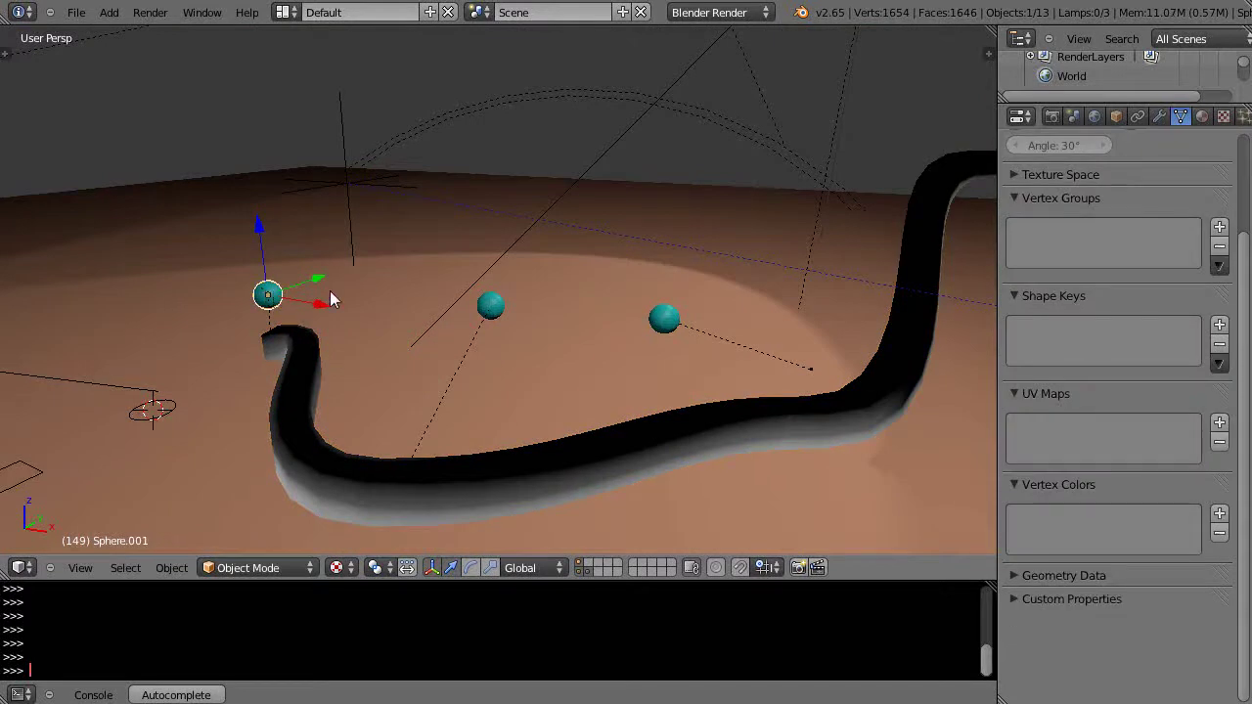
right_click(297, 339)
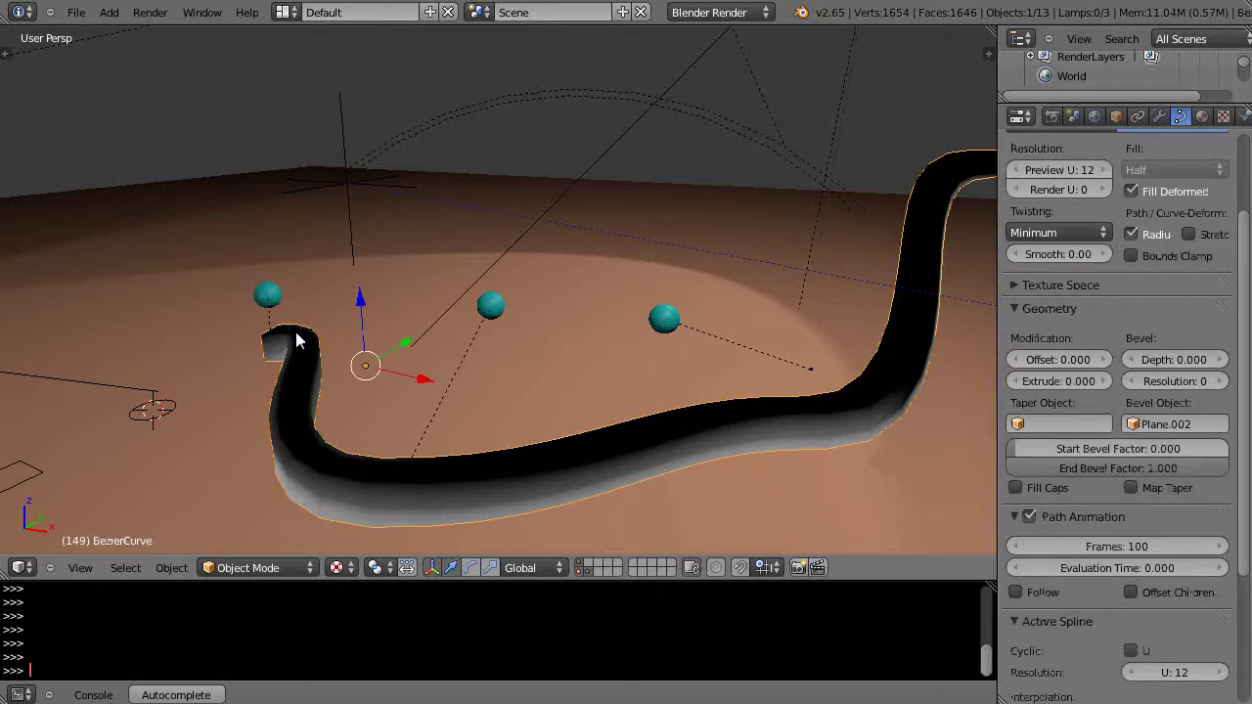
key(Tab)
right_click(273, 342)
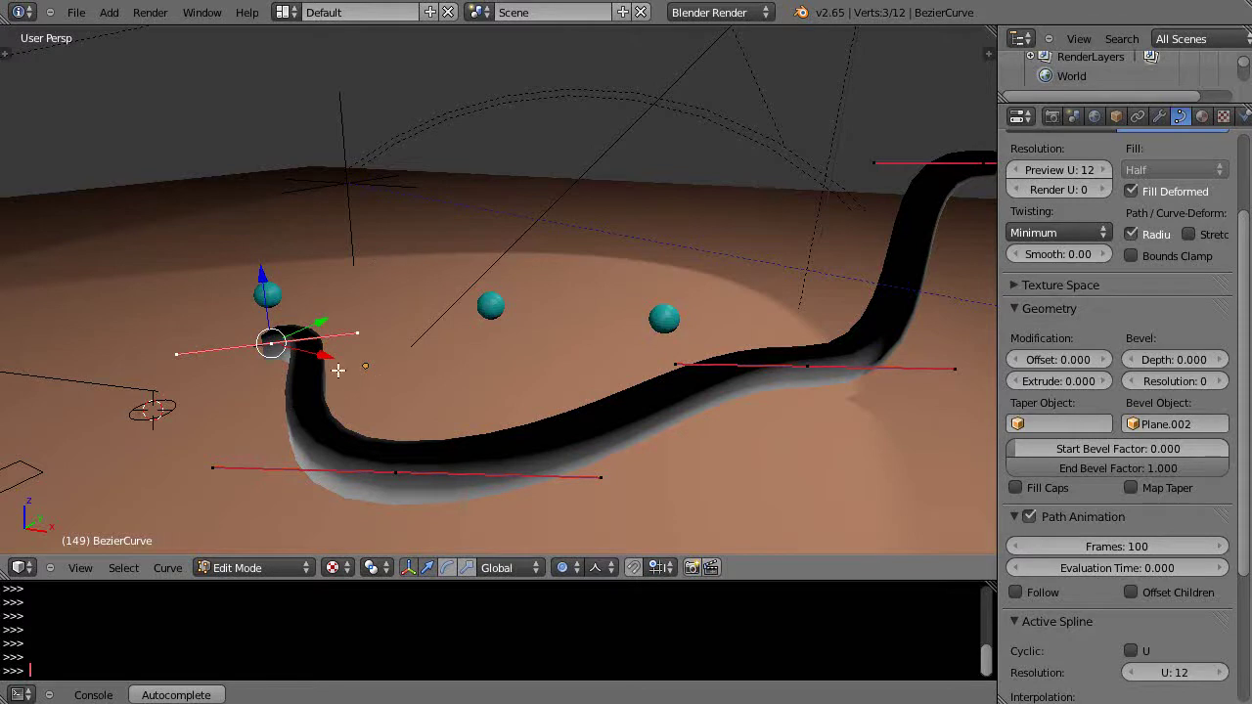
key(Tab)
right_click(267, 294)
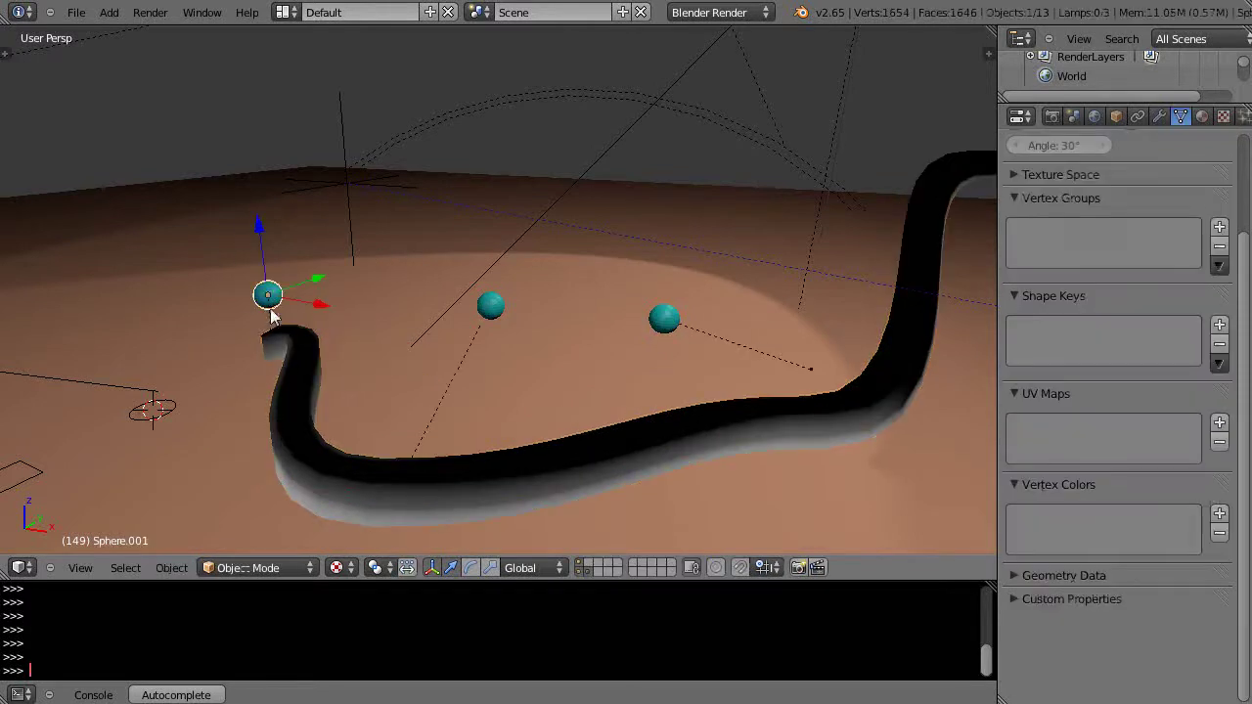
- Keyframe Sphere.001's location at frame 149 and turn the bottom console into a Timeline
key(i)
click(315, 285)
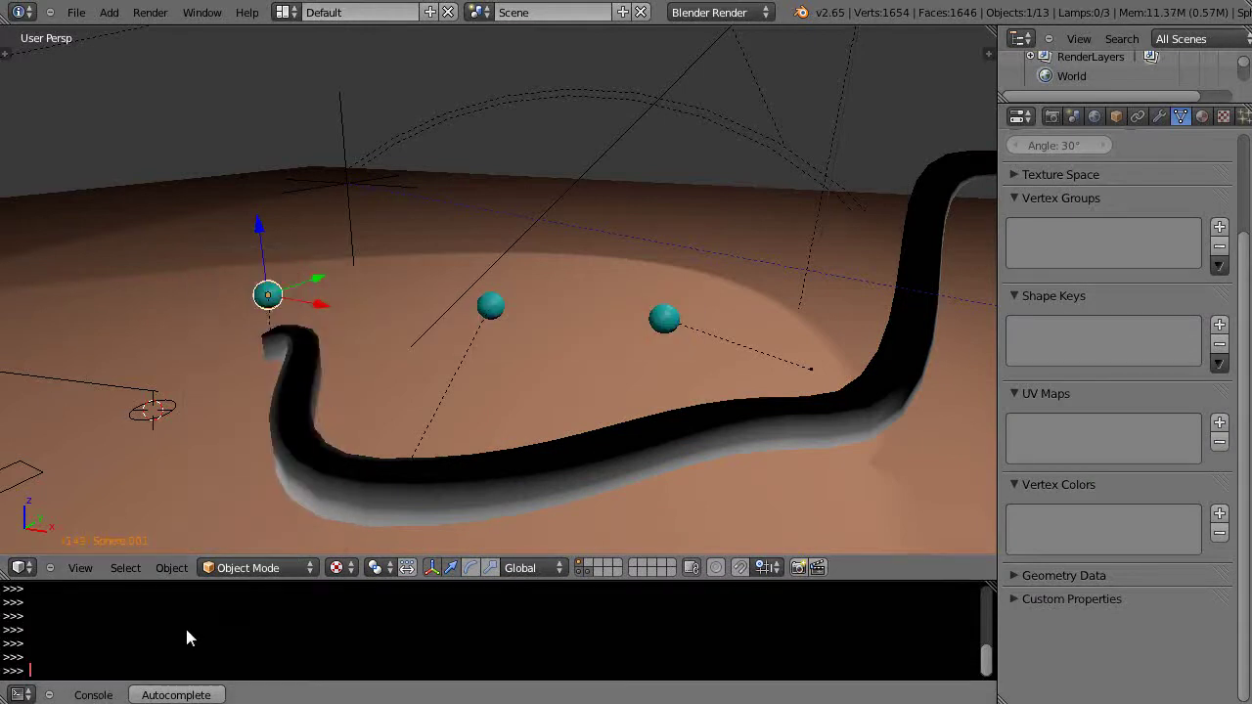
click(19, 695)
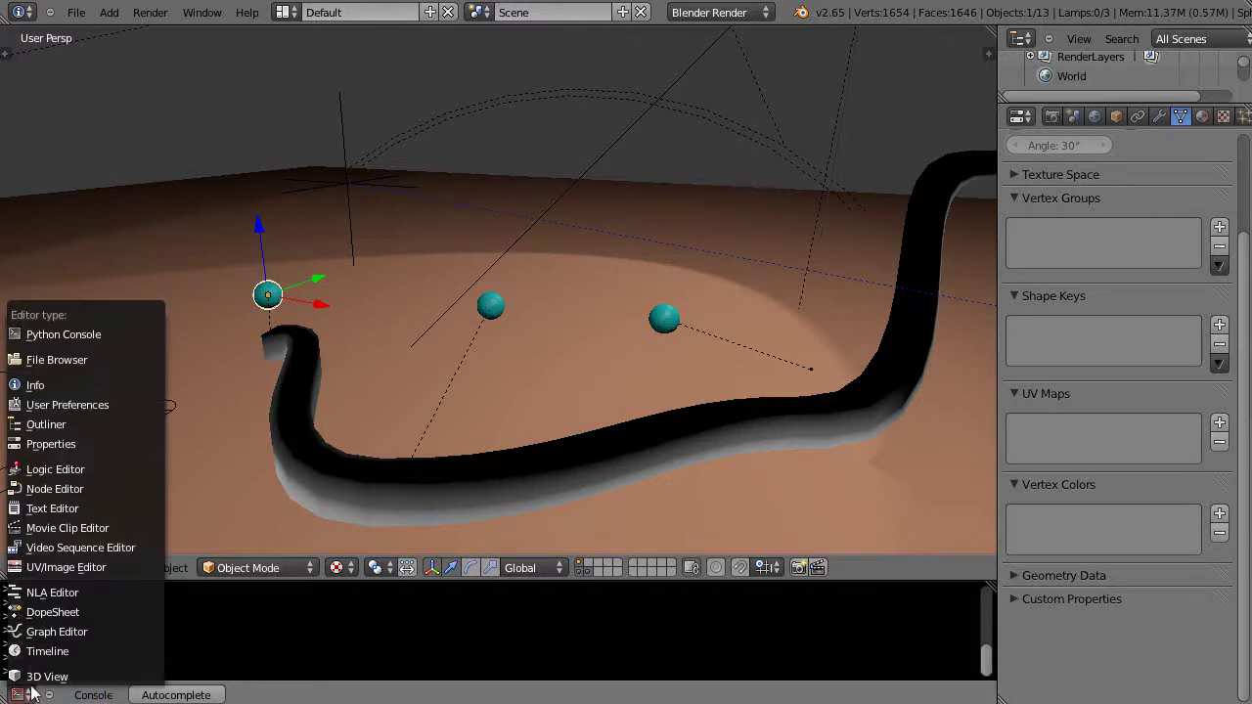
click(49, 651)
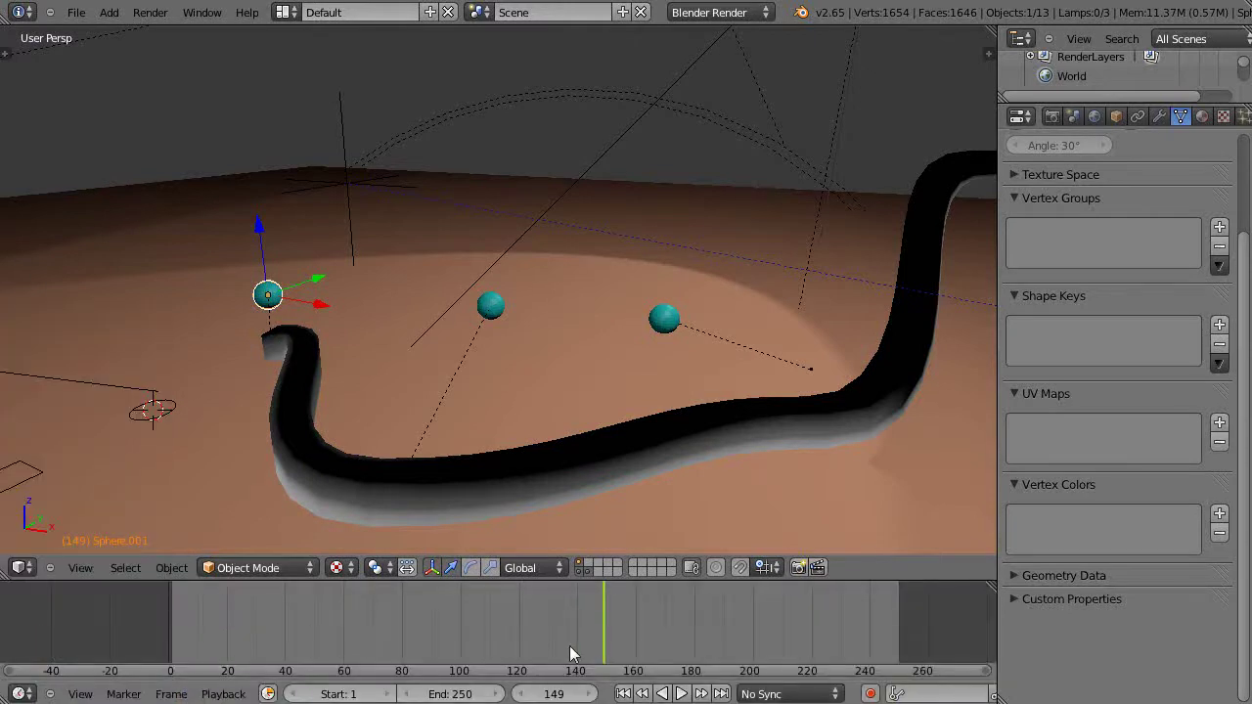
- At frame 20, move the sphere along Y and keyframe its new location
click(228, 623)
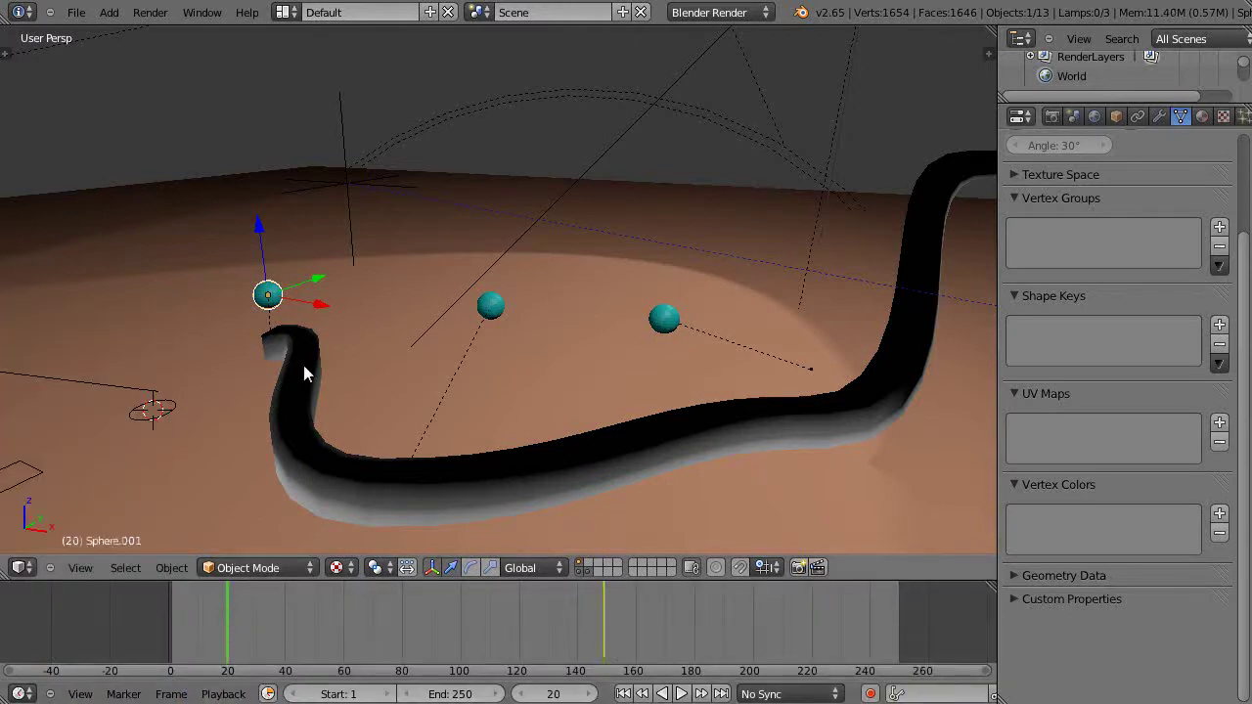
key(g)
key(y)
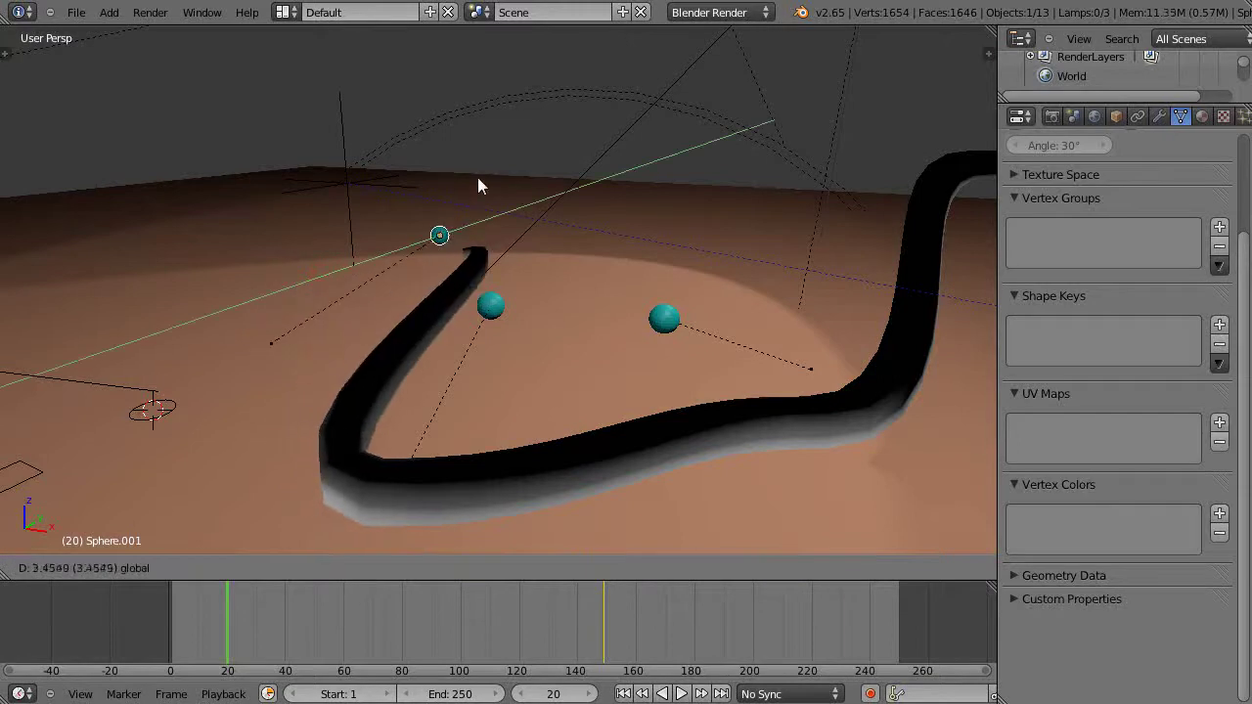
click(478, 188)
key(i)
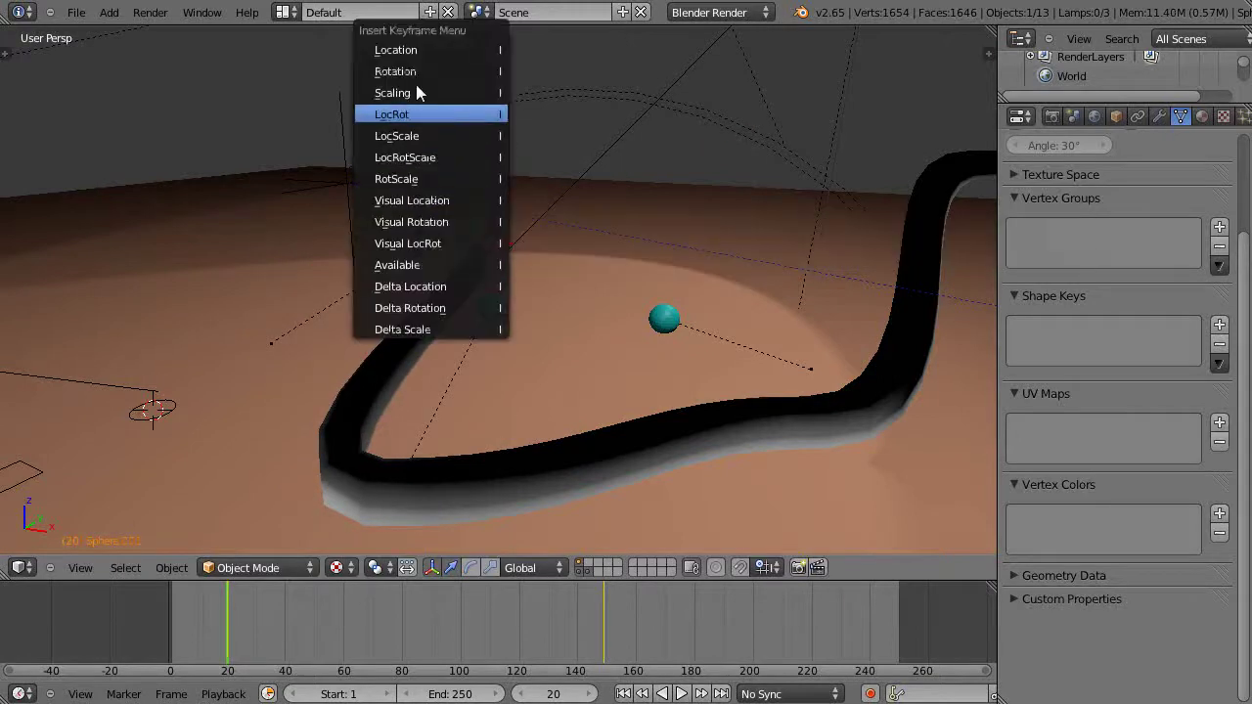
click(402, 49)
- Play the animation from frame 7, stop it, and orbit to inspect the ribbon
click(189, 629)
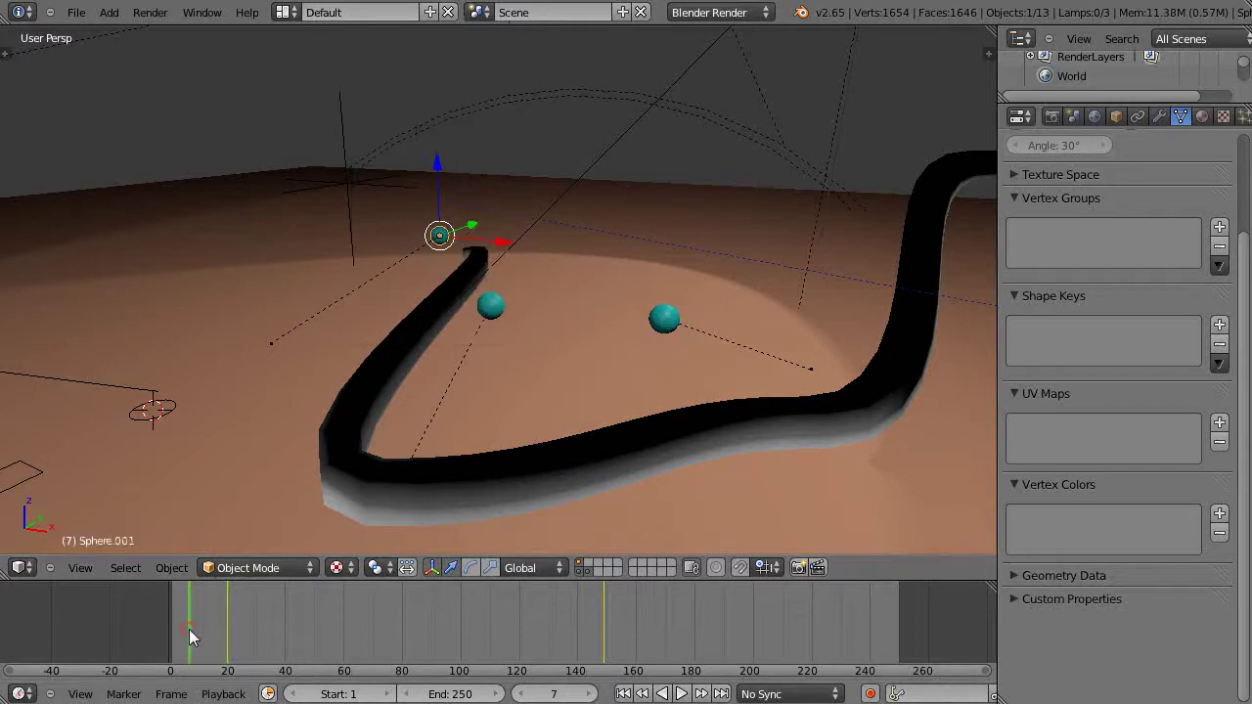
key(alt+a)
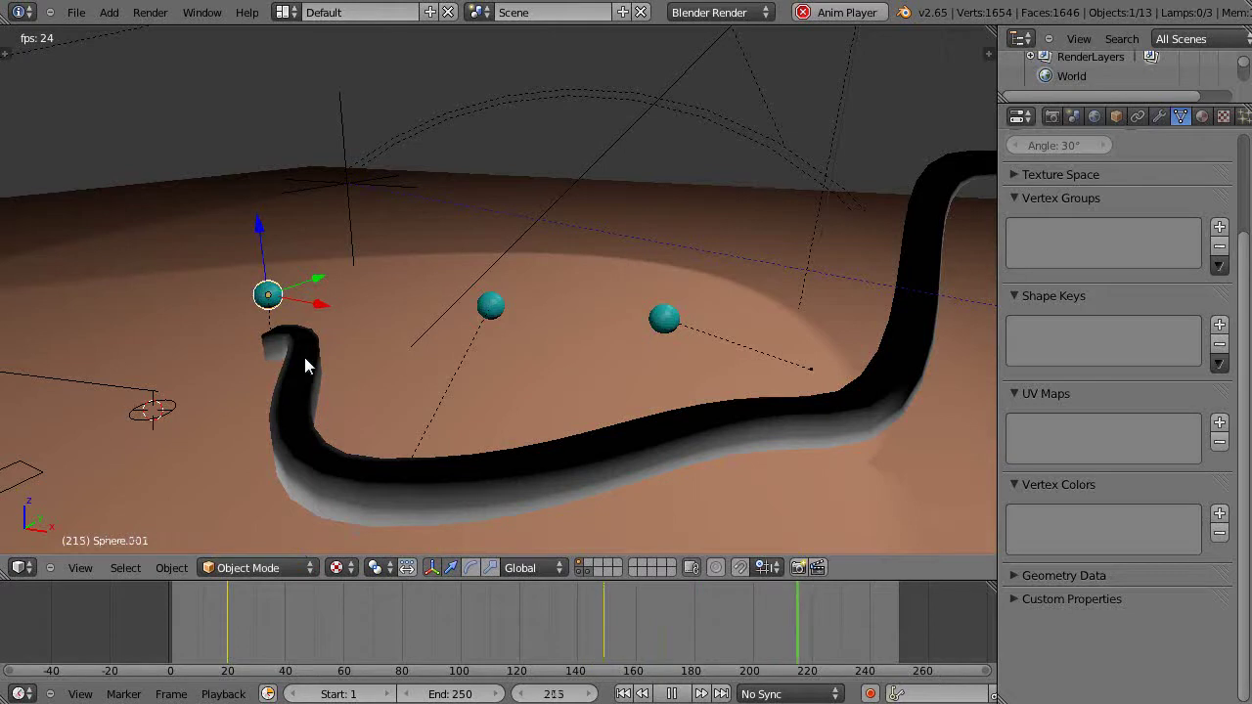
key(Escape)
middle_drag(447, 378, 274, 408)
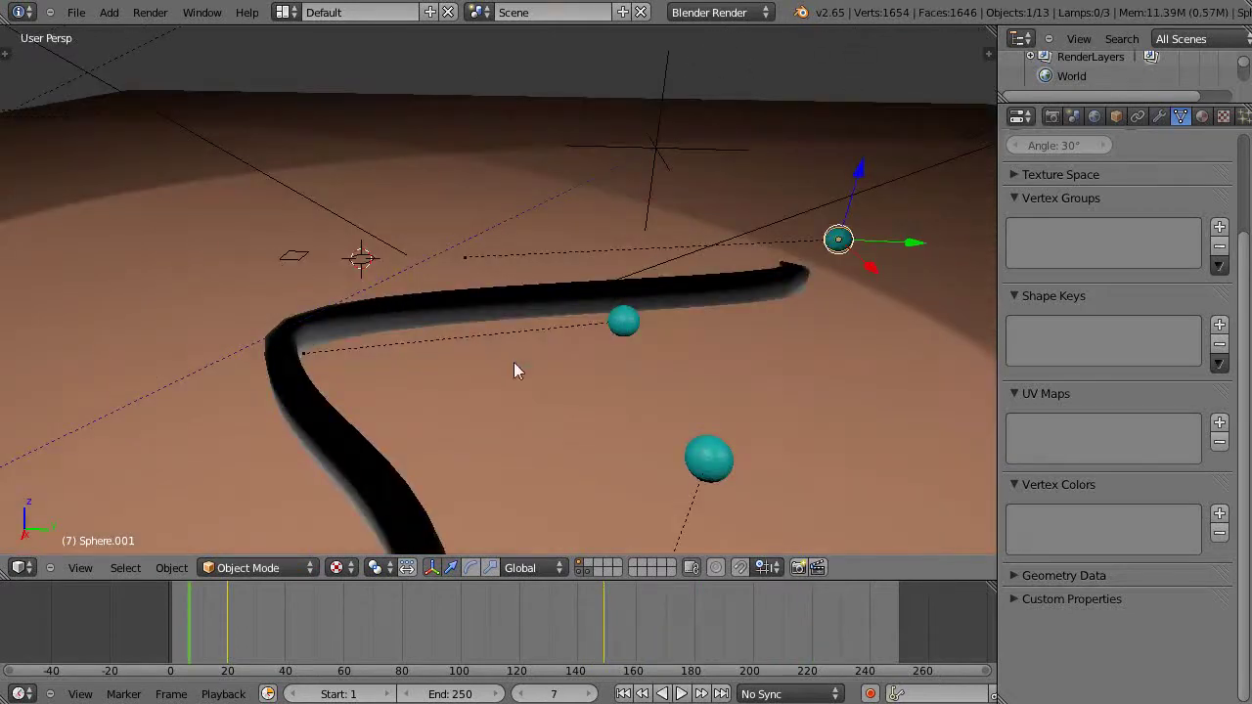
middle_drag(517, 366, 491, 335)
key(z)
key(z)
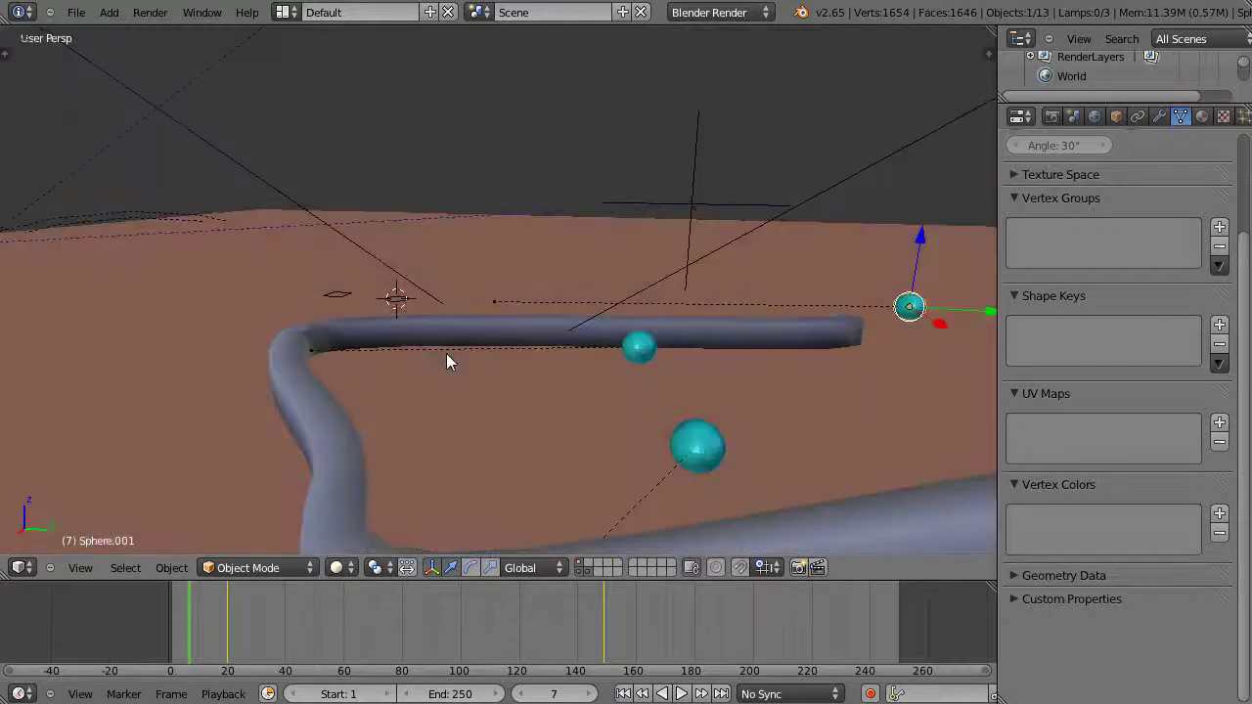
mouse_move(433, 371)
middle_down()
mouse_move(637, 421)
mouse_move(741, 363)
middle_up()
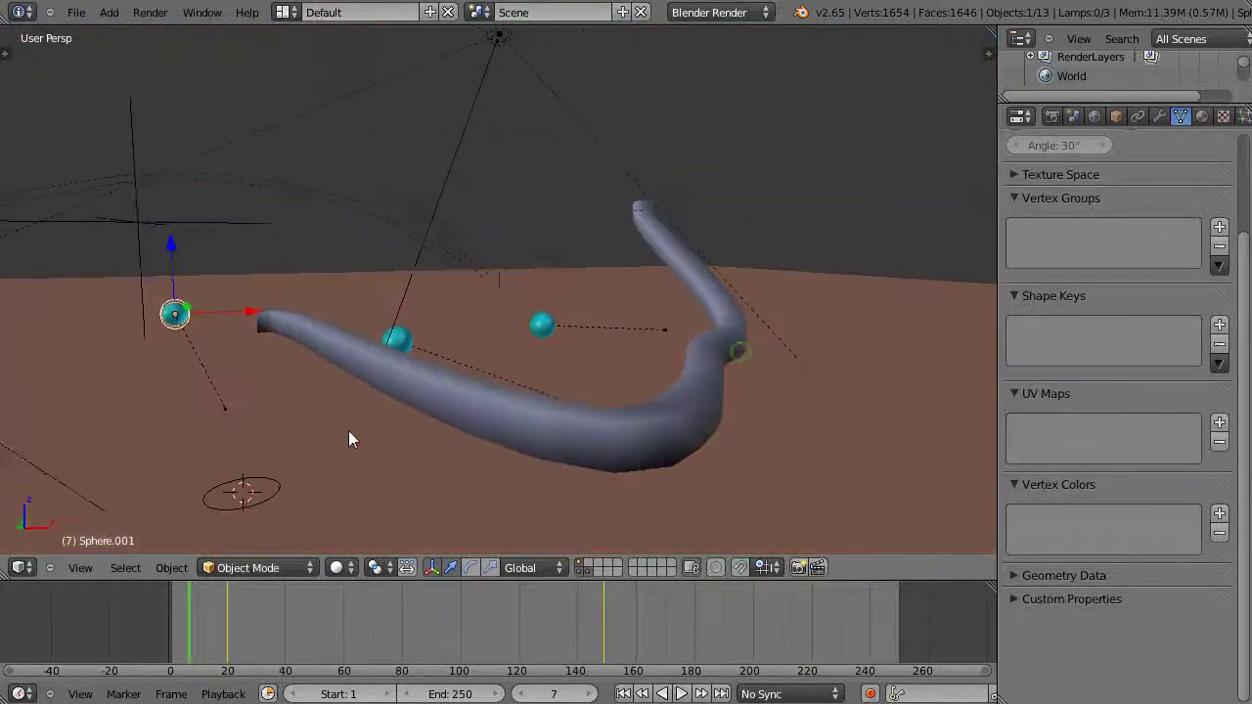
middle_drag(350, 440, 412, 413)
scroll(422, 396, up, 2)
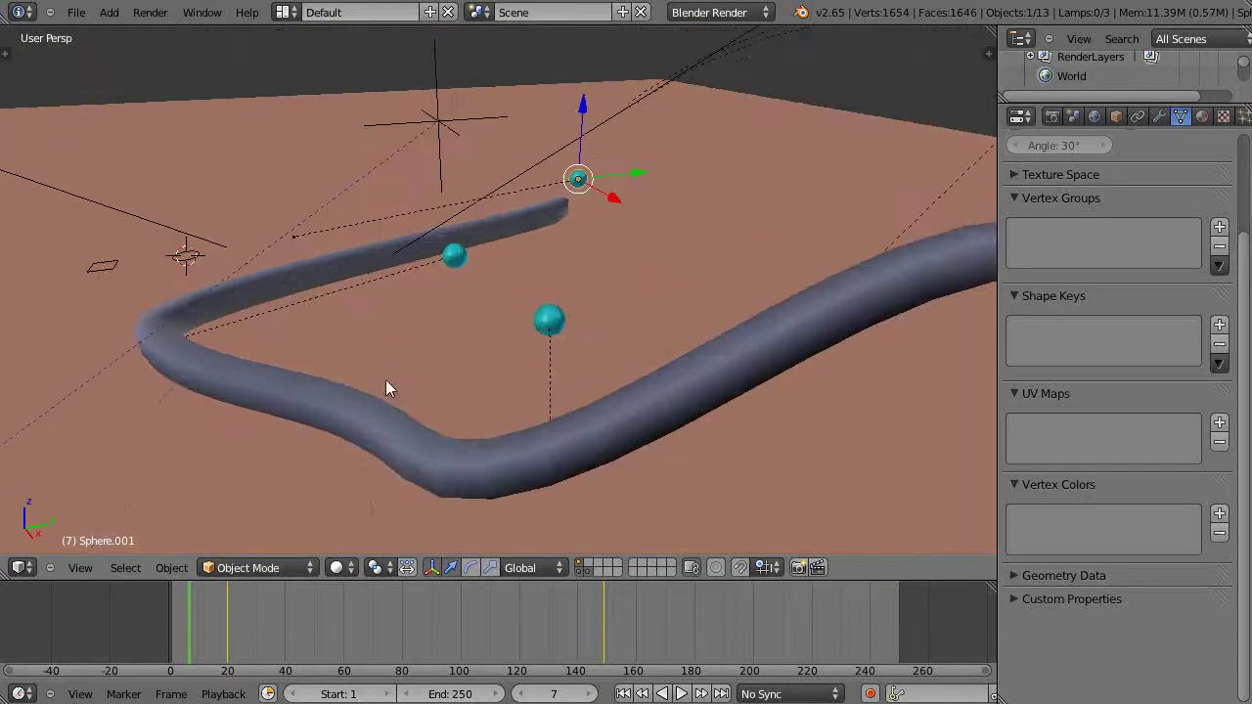
scroll(382, 385, down, 2)
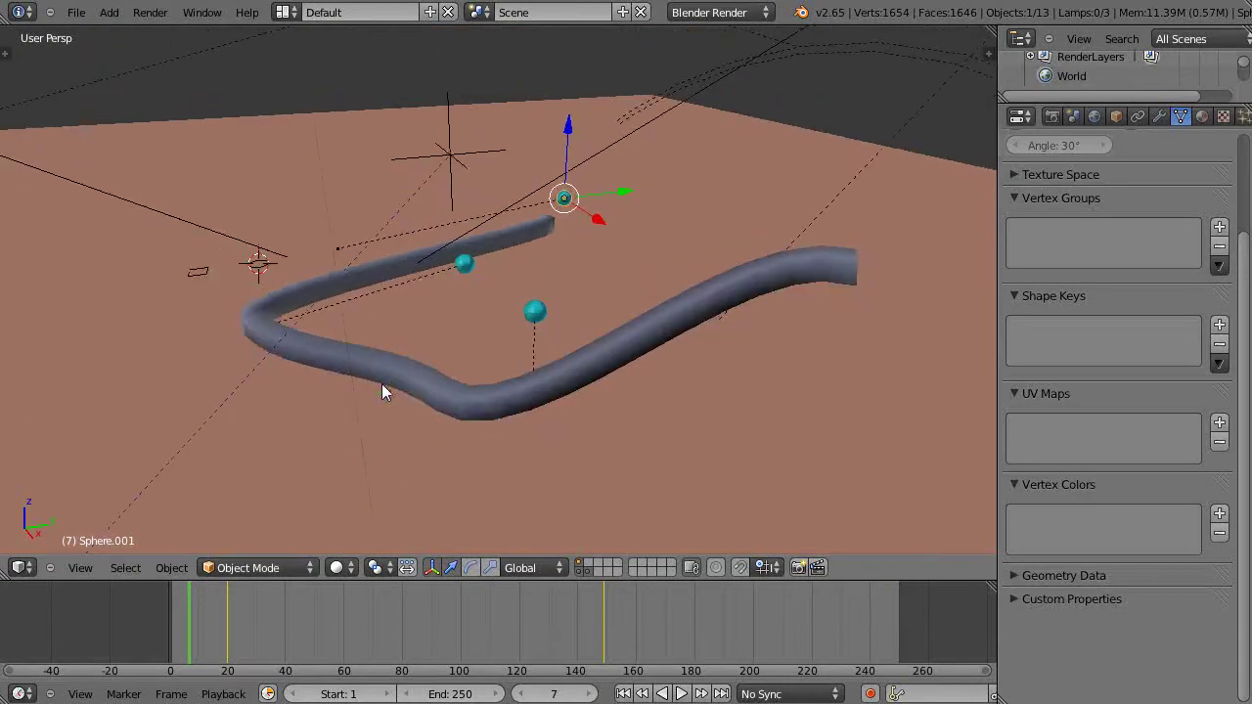